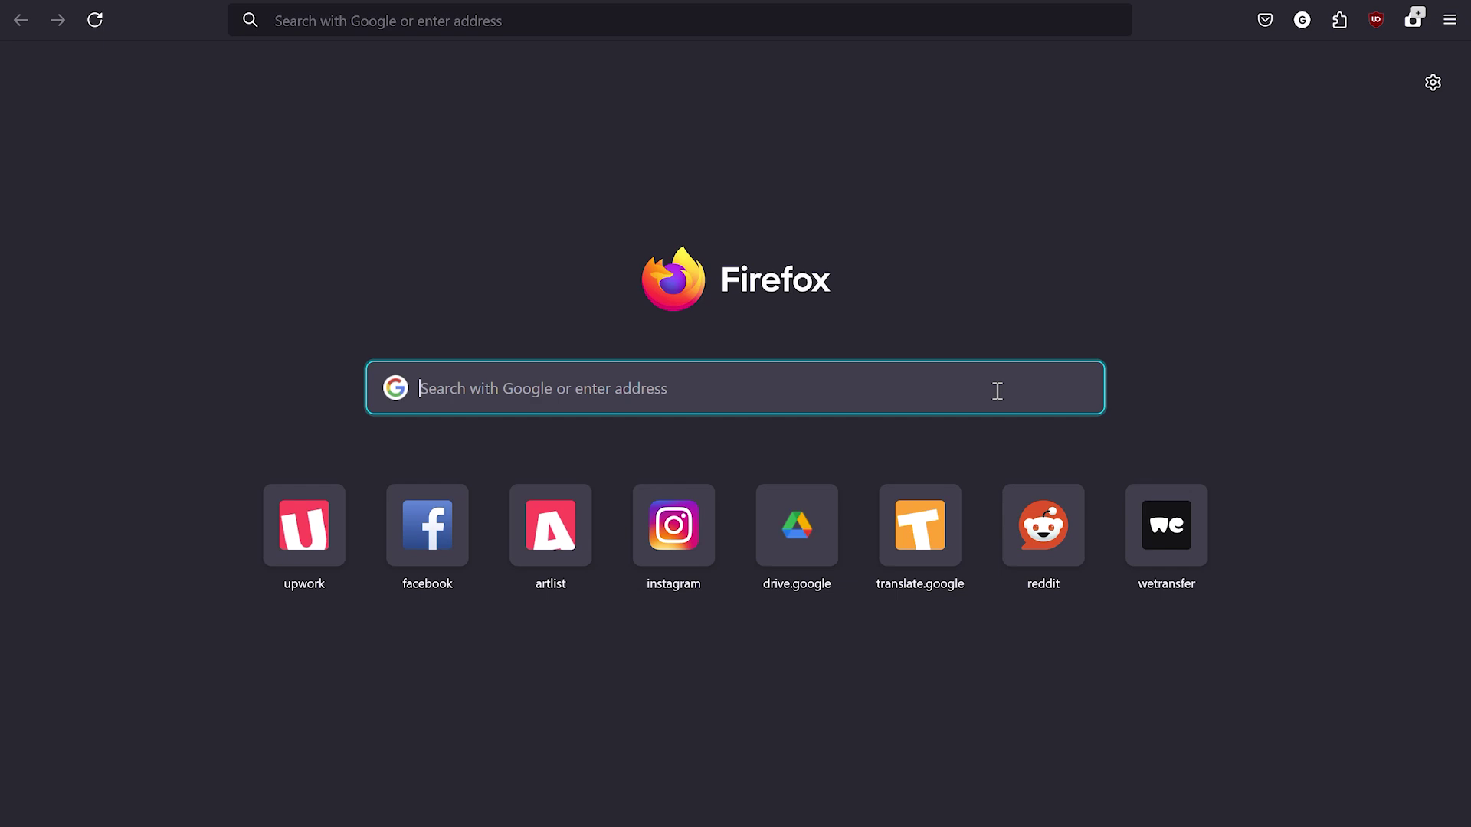
Search 'speed test' and run the Speedcheck test without location access: 167.29 Mbps down, 143.77 Mbps up.
type("speed test")
key("Return")
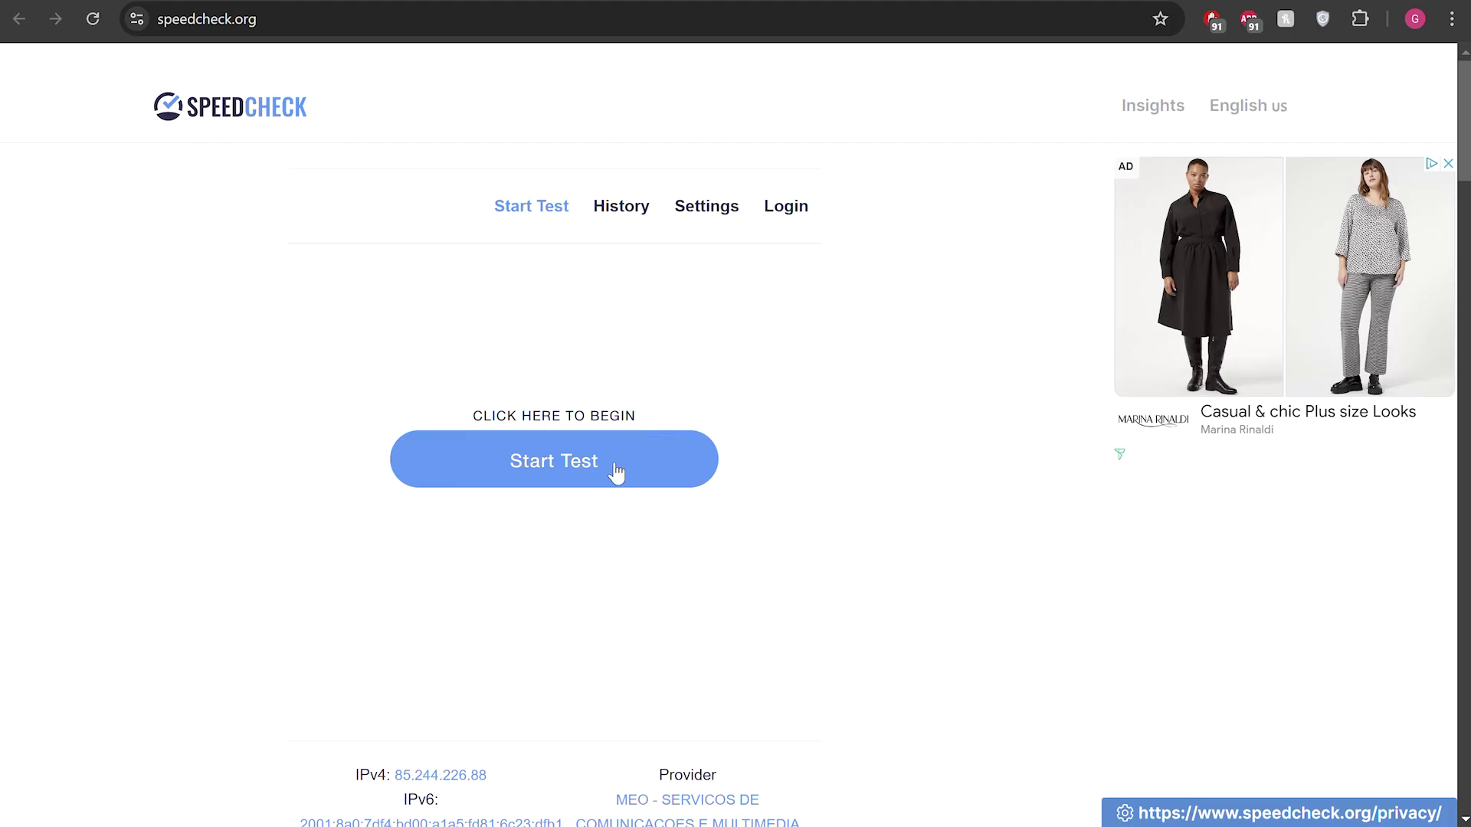
left_click(614, 467)
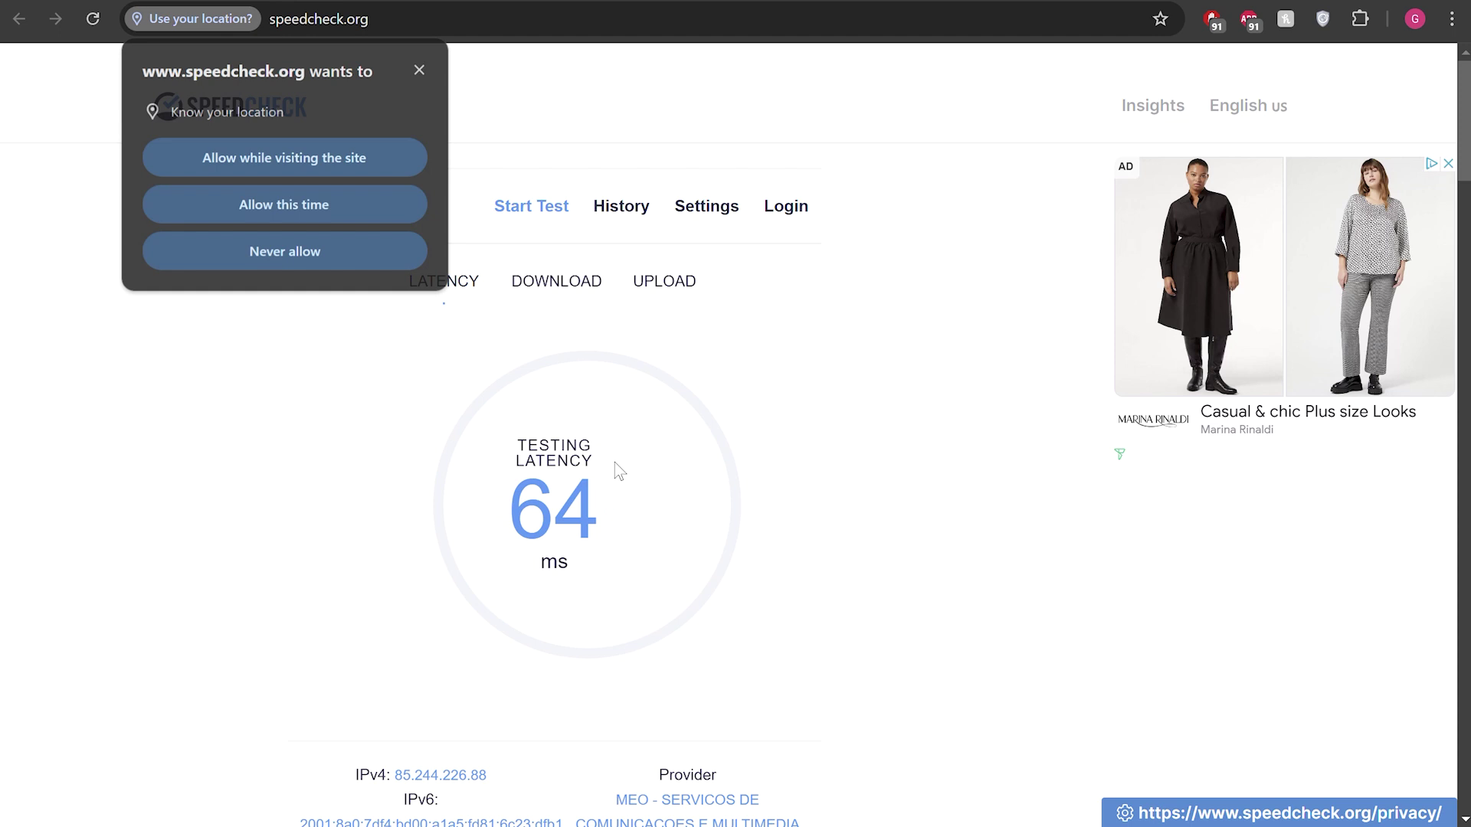
left_click(419, 70)
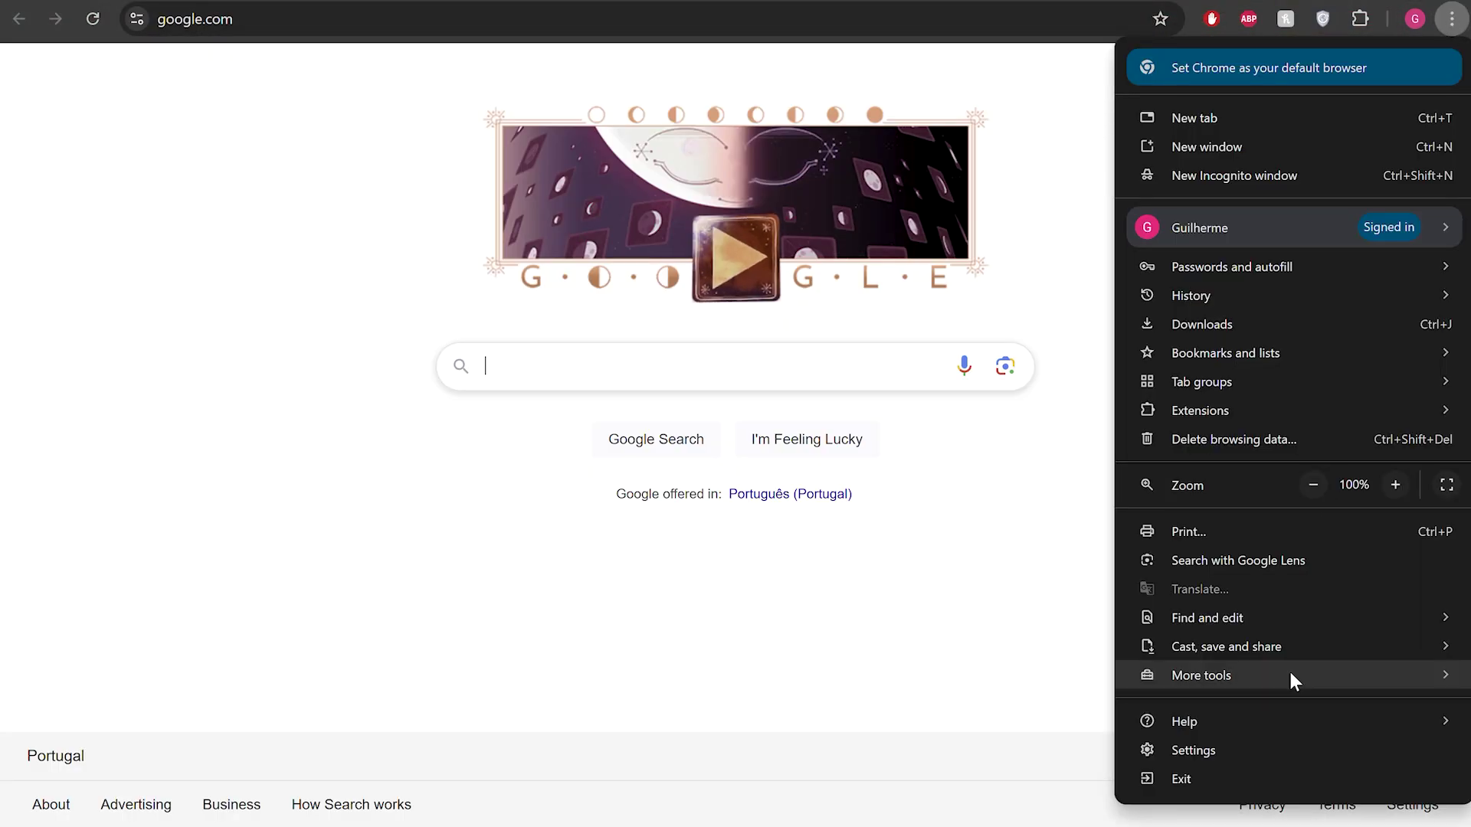
Open Chrome's Delete browsing data options under Privacy and security, with the time range set to All time.
left_click(1273, 750)
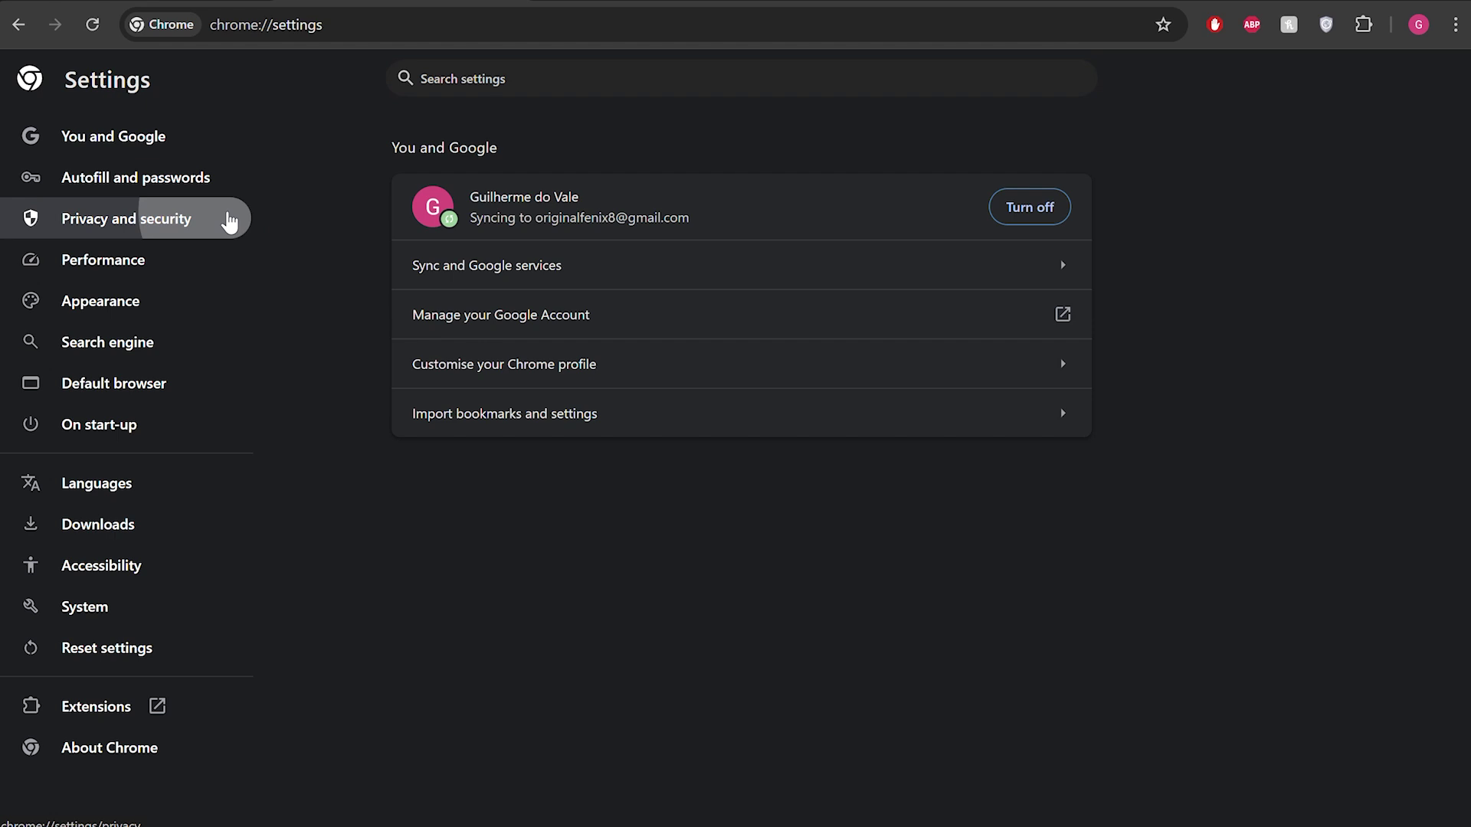
left_click(229, 221)
scroll(372, 417, "down", 2)
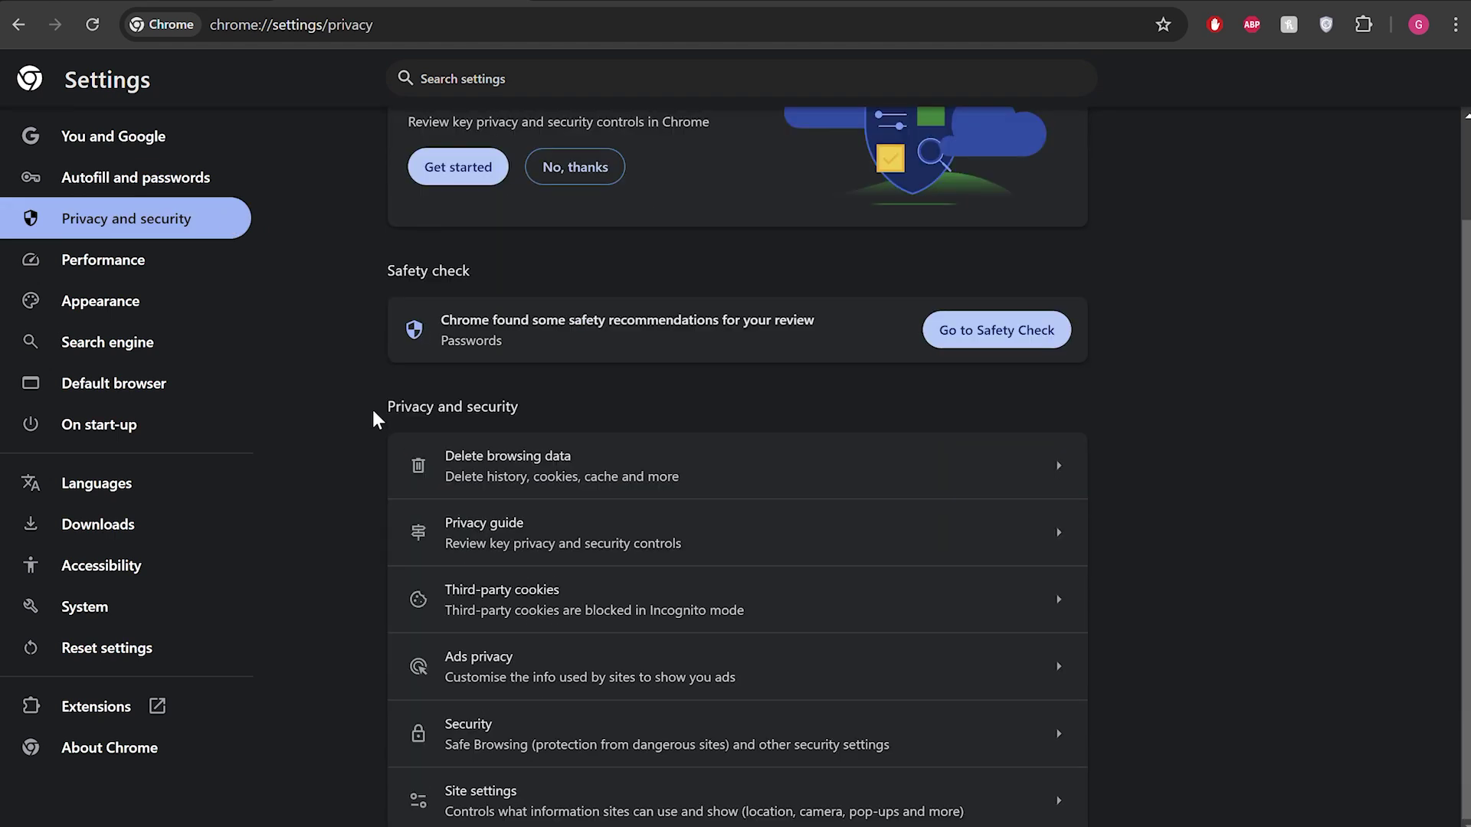
left_click(712, 483)
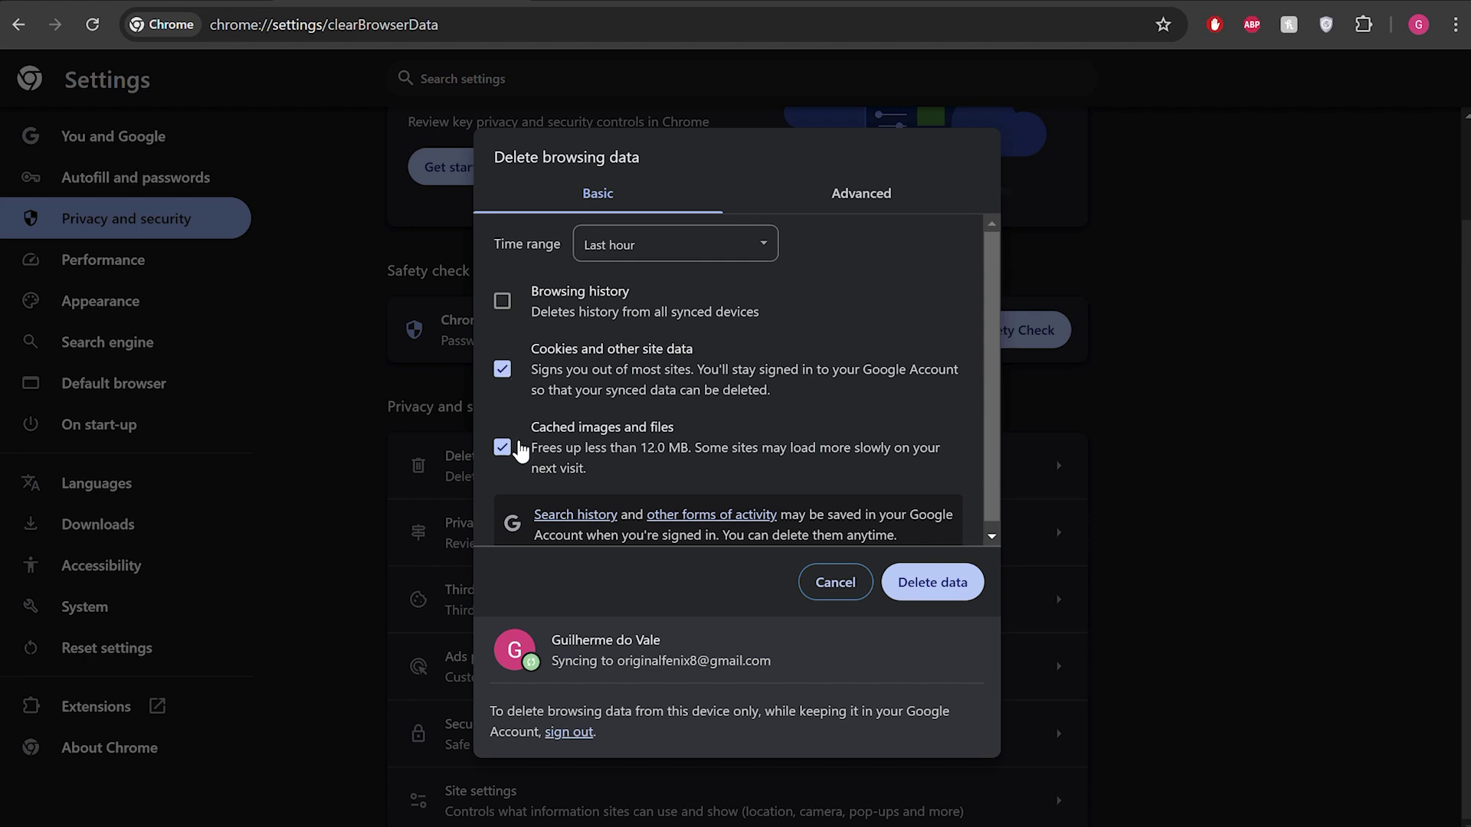
left_click(713, 240)
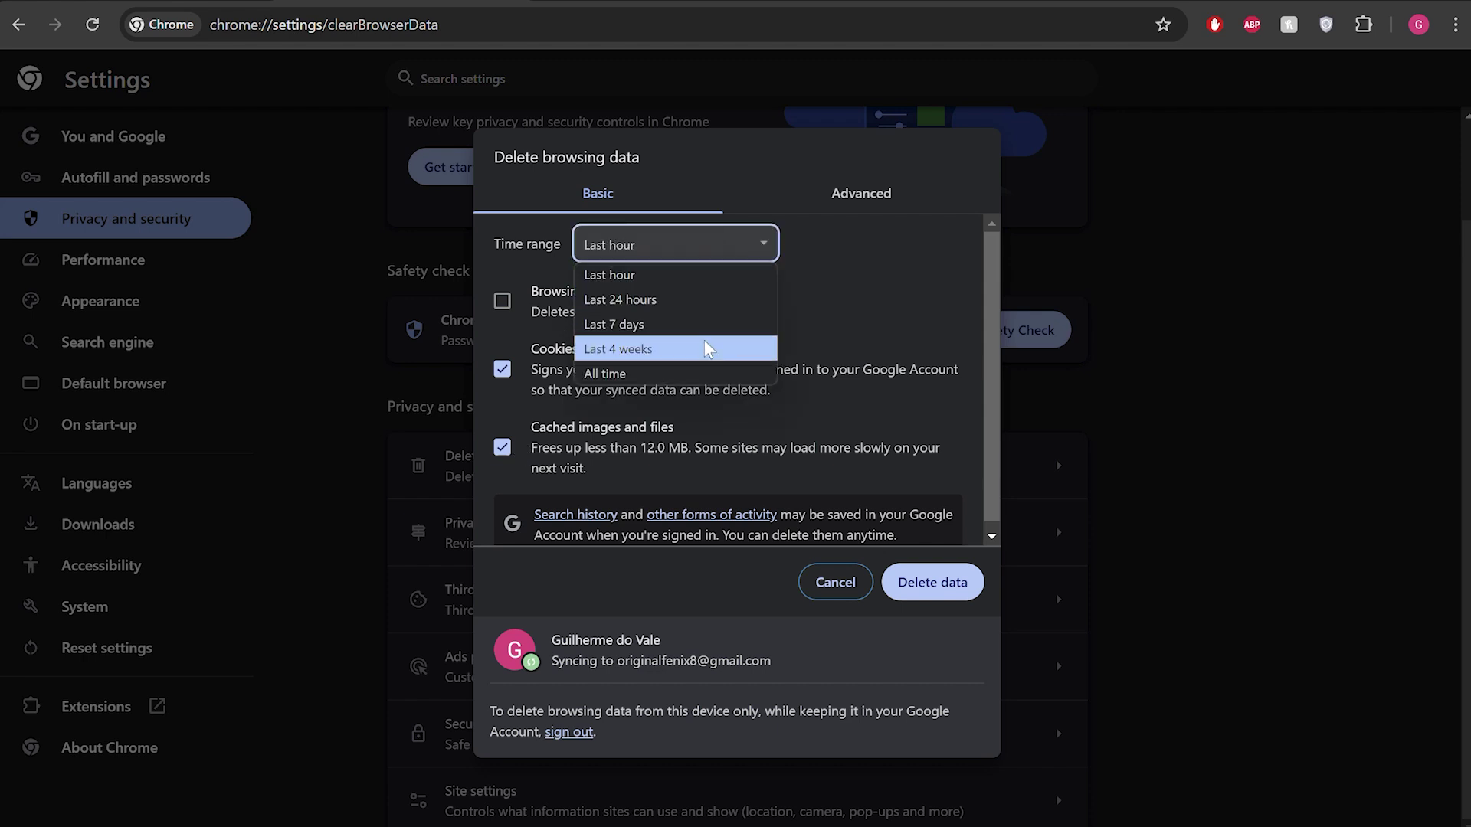
left_click(706, 374)
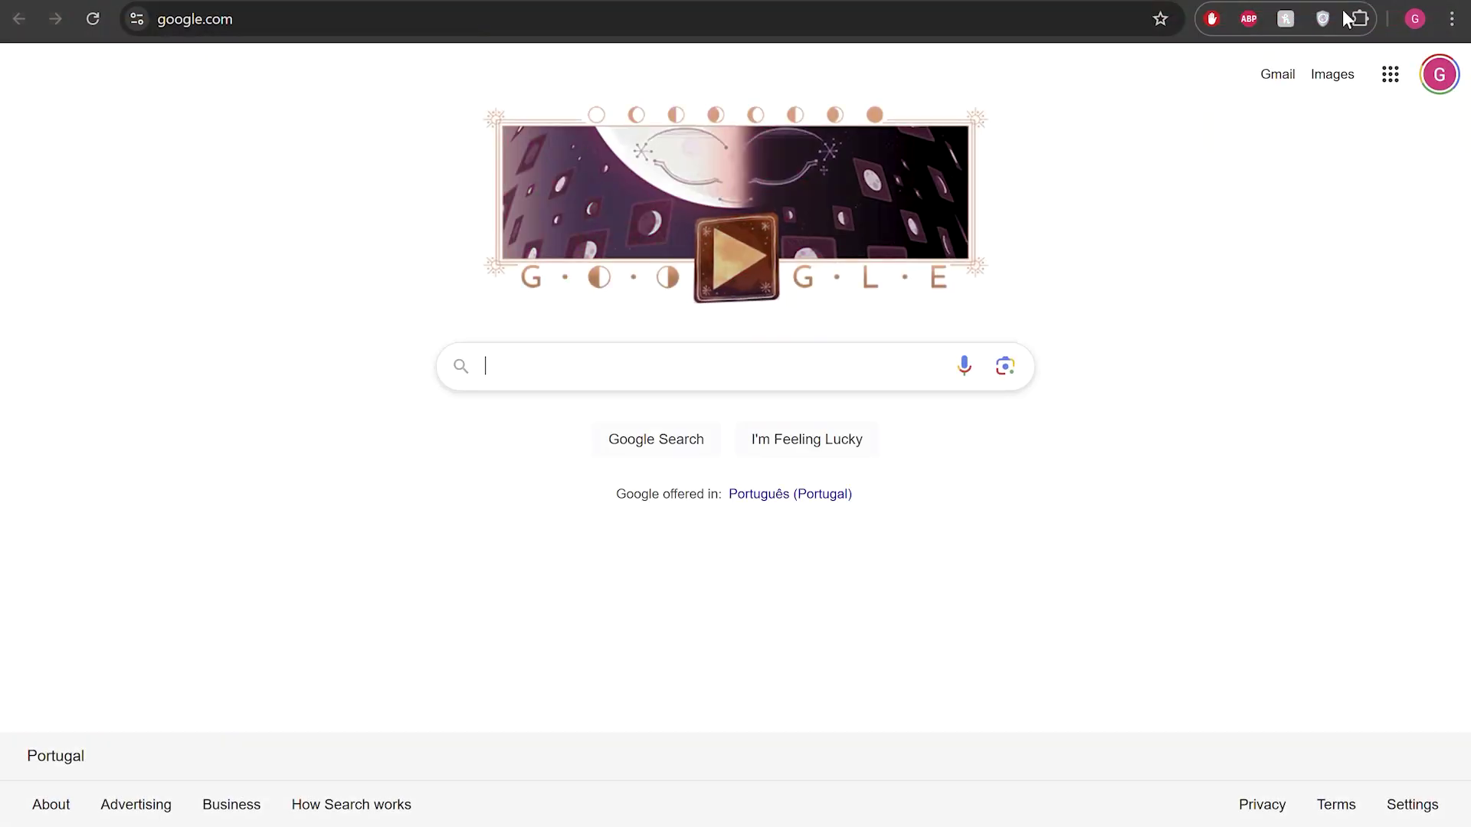
Go to Chrome's System settings, where the graphics acceleration option lives.
left_click(1450, 20)
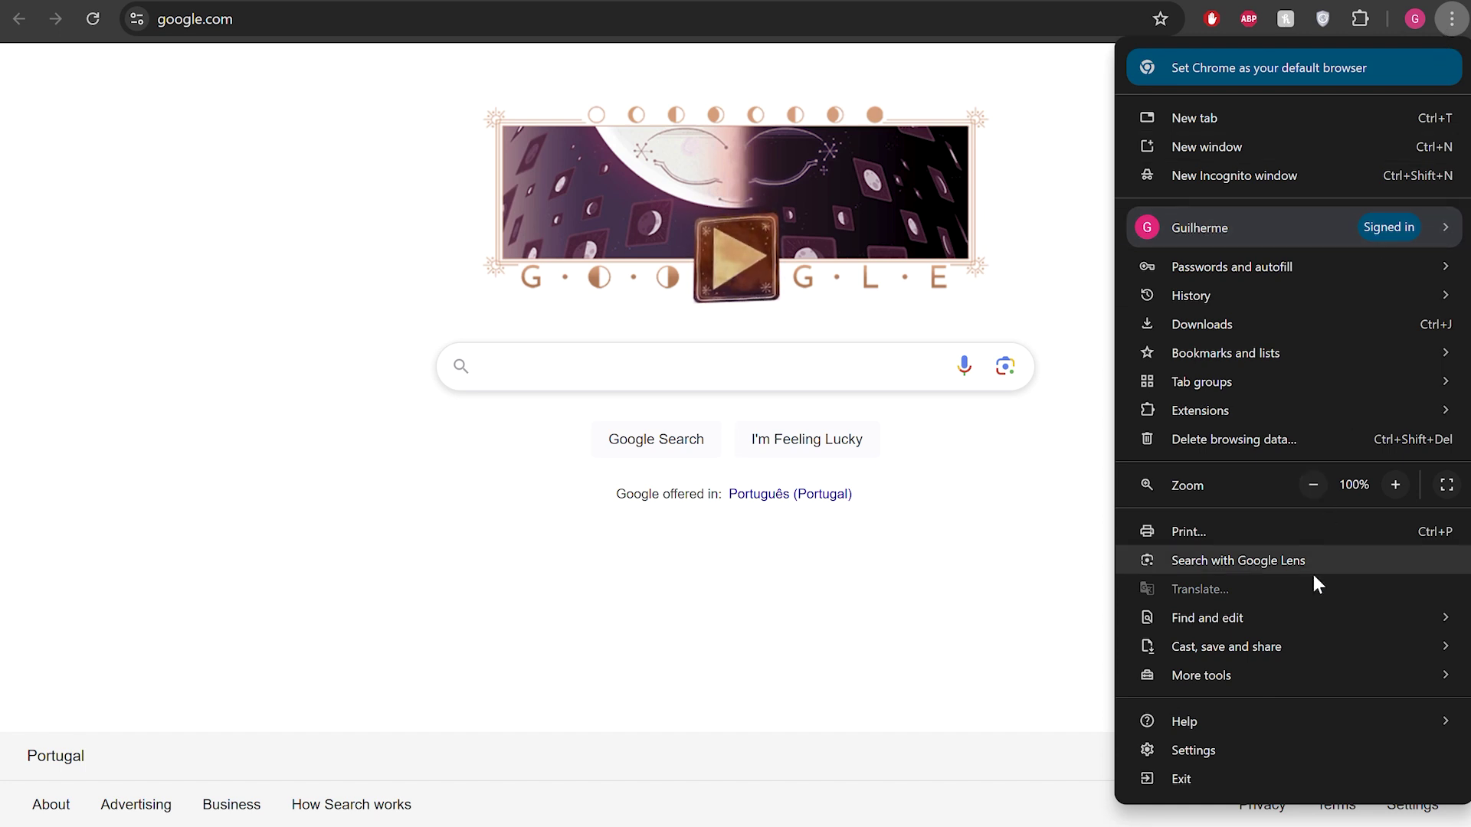
left_click(1275, 754)
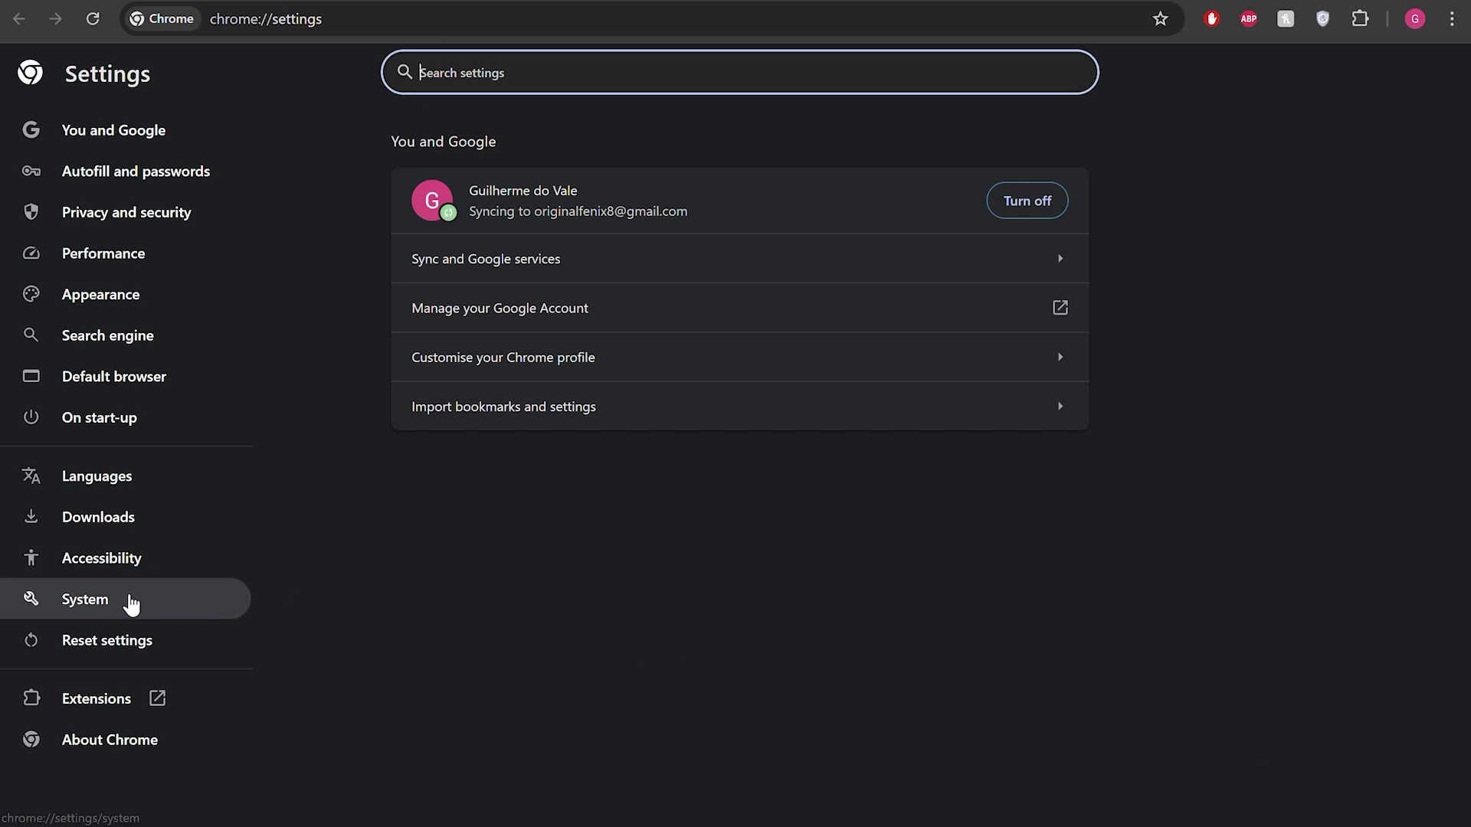
left_click(132, 604)
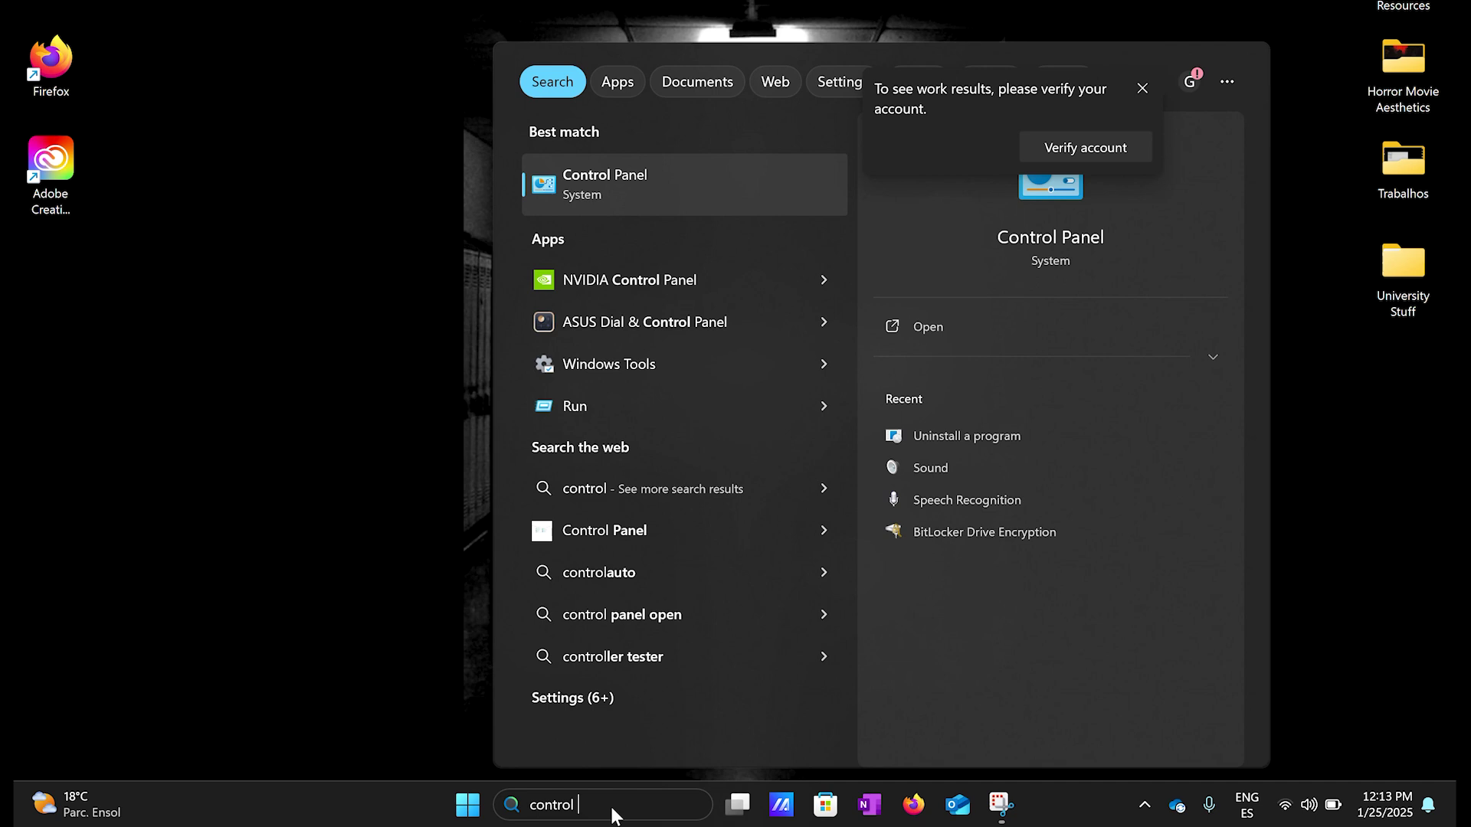
Open Control Panel's installed programs, right-click Adobe Genuine Service, then show Start's power options.
type("l")
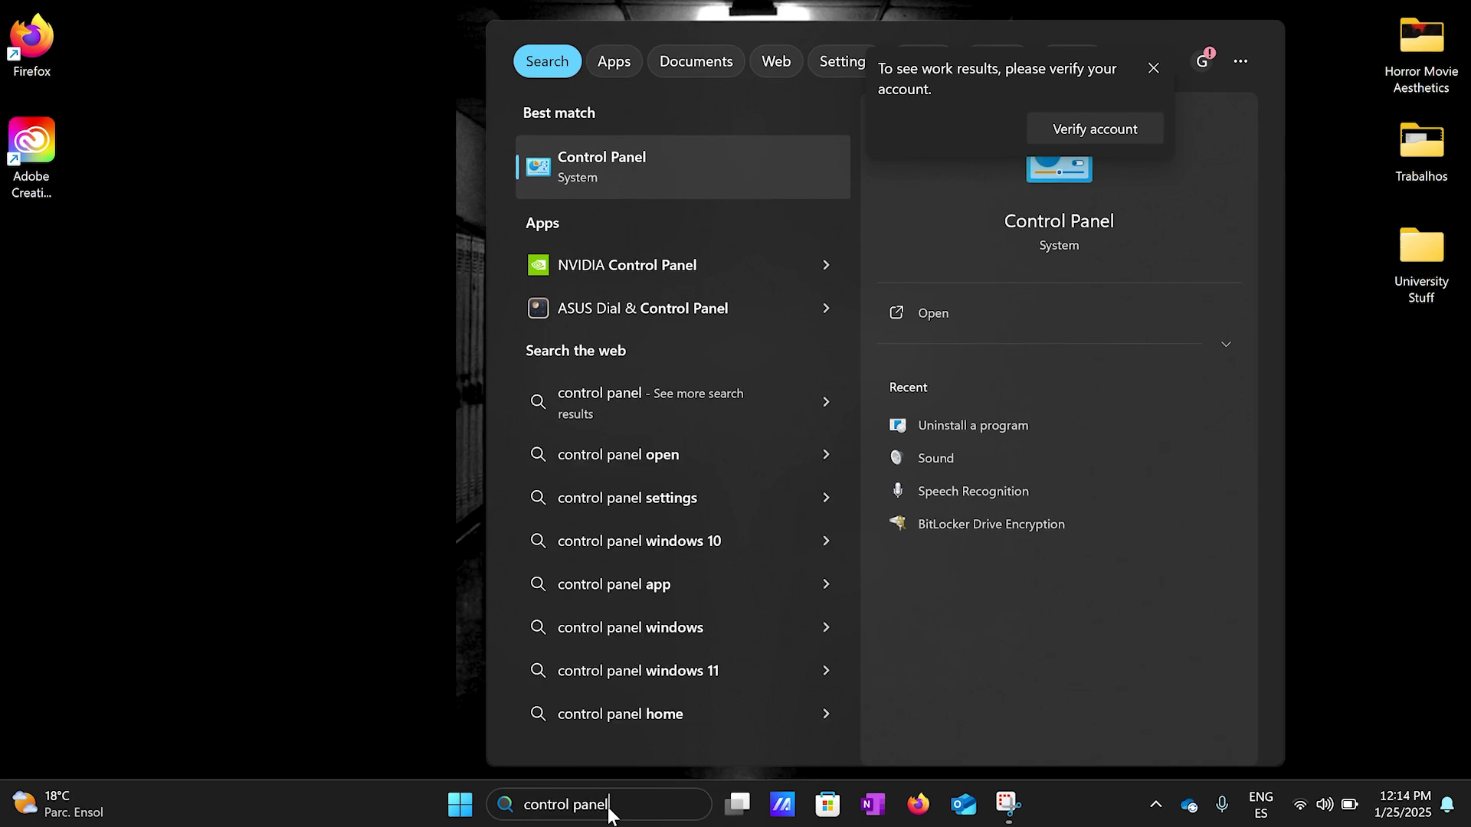
left_click(726, 181)
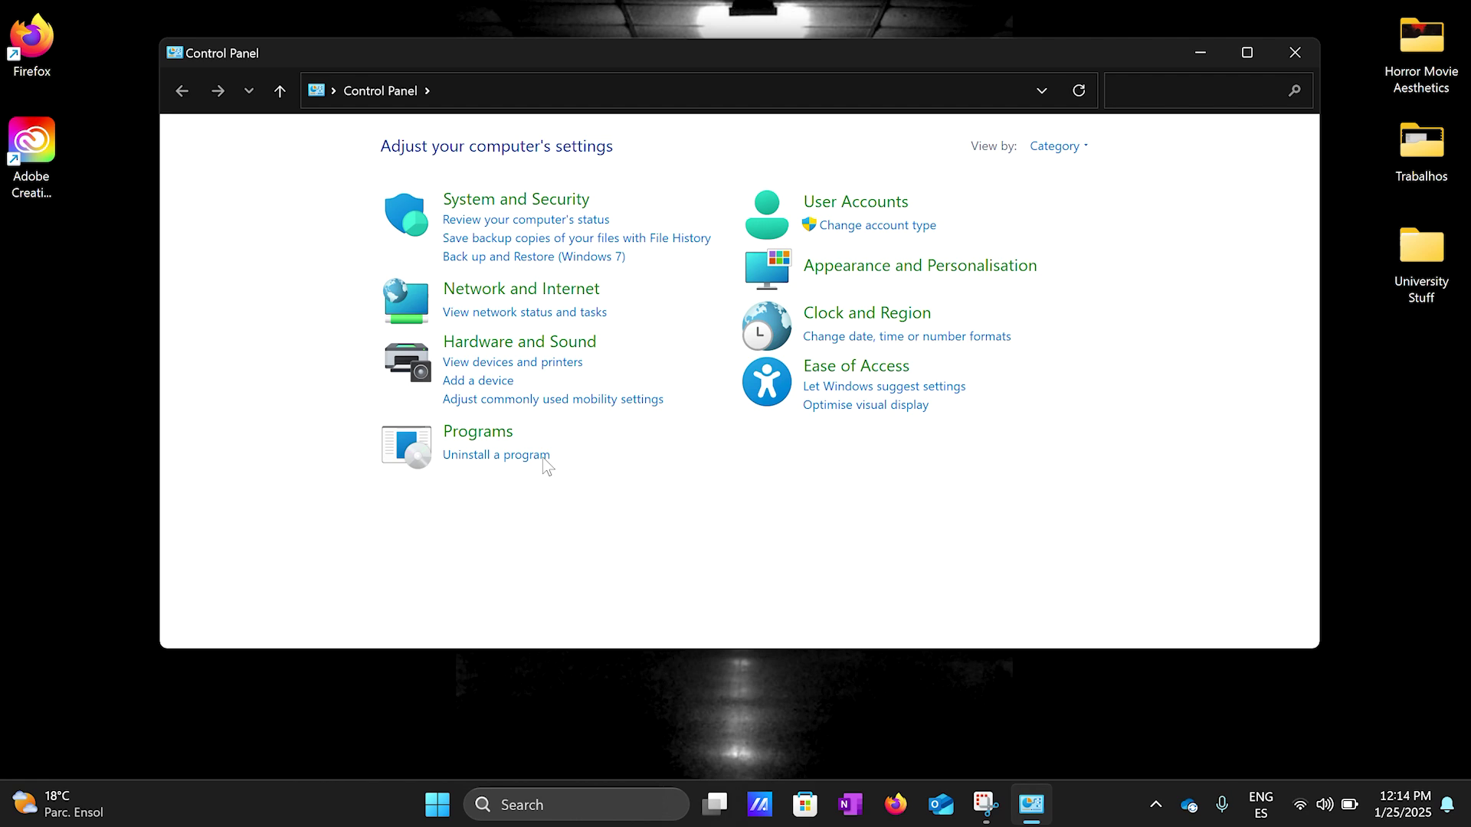
left_click(529, 457)
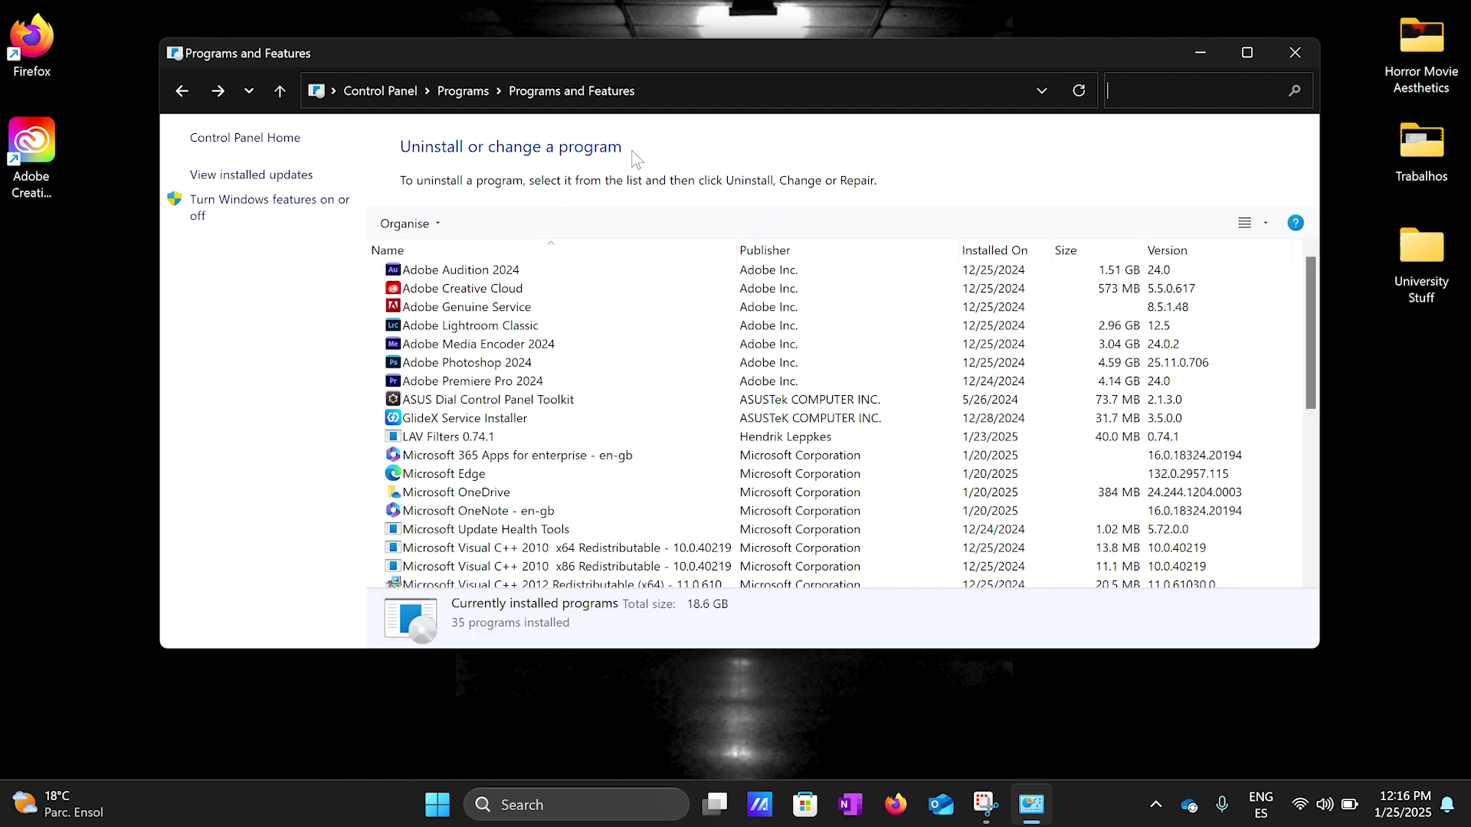
left_click(506, 308)
right_click(506, 316)
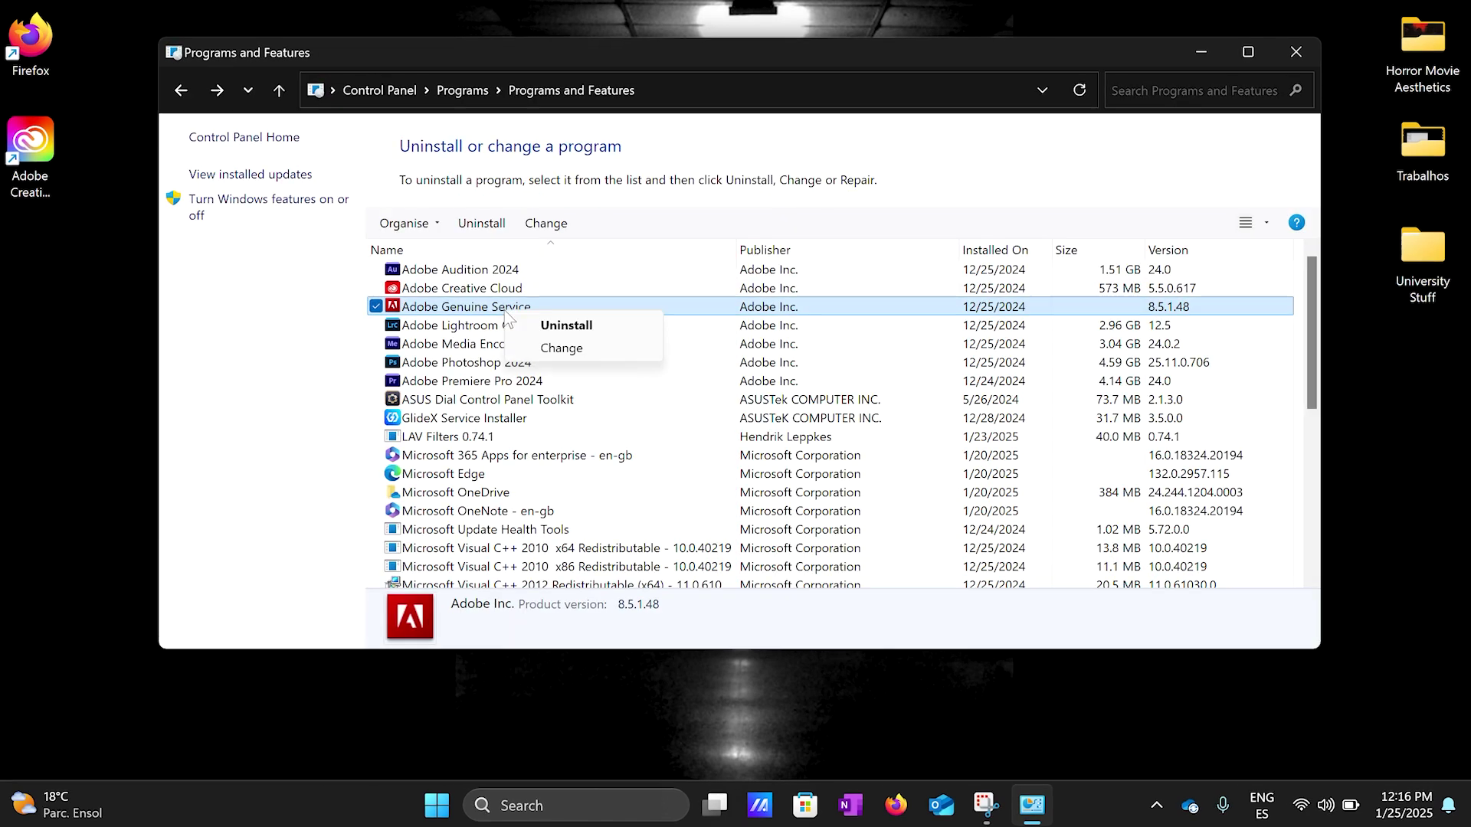
left_click(456, 810)
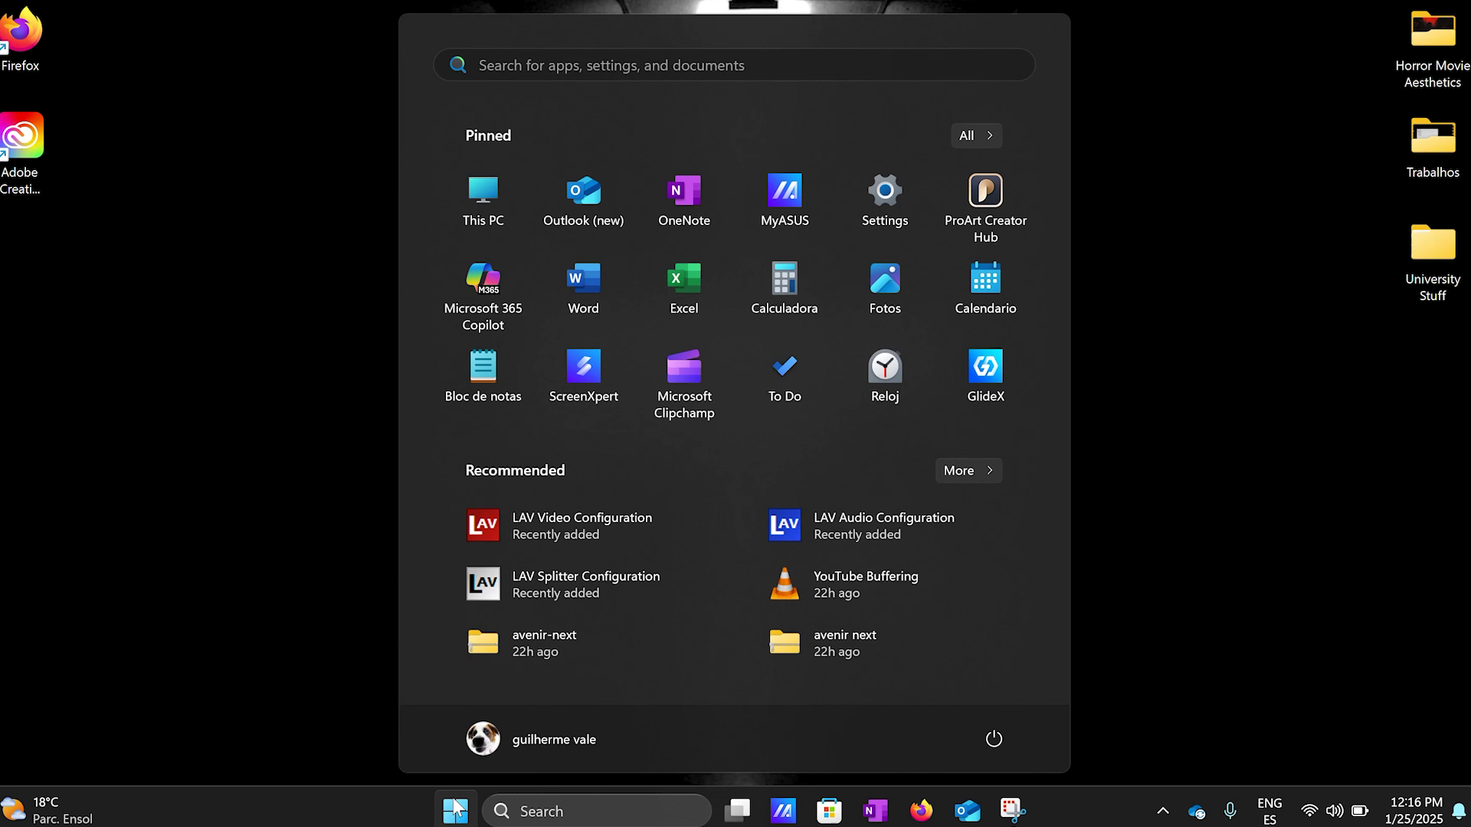
left_click(993, 739)
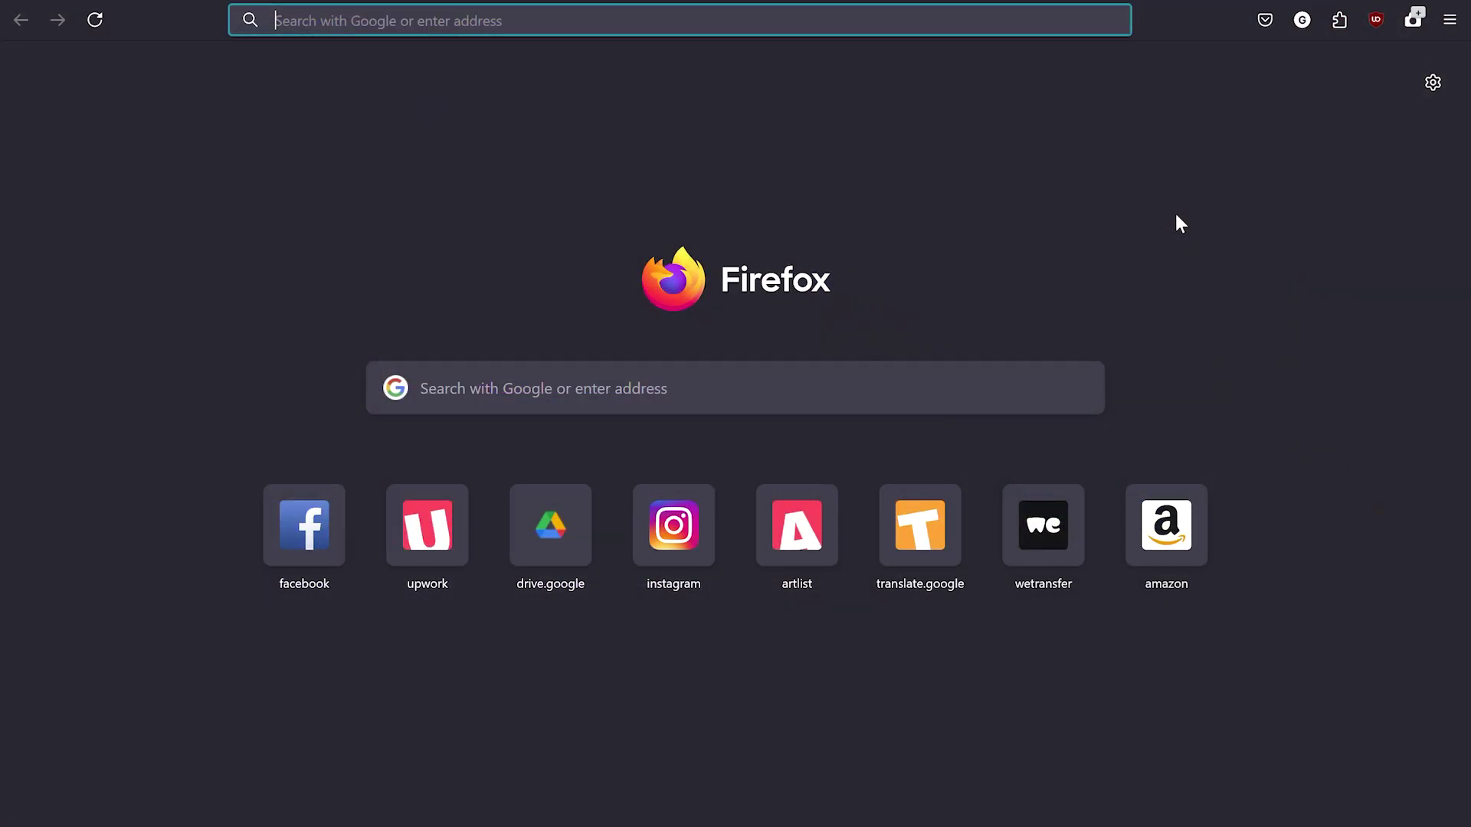
Show the installed extensions in Firefox's Add-ons and Themes manager.
left_click(1456, 9)
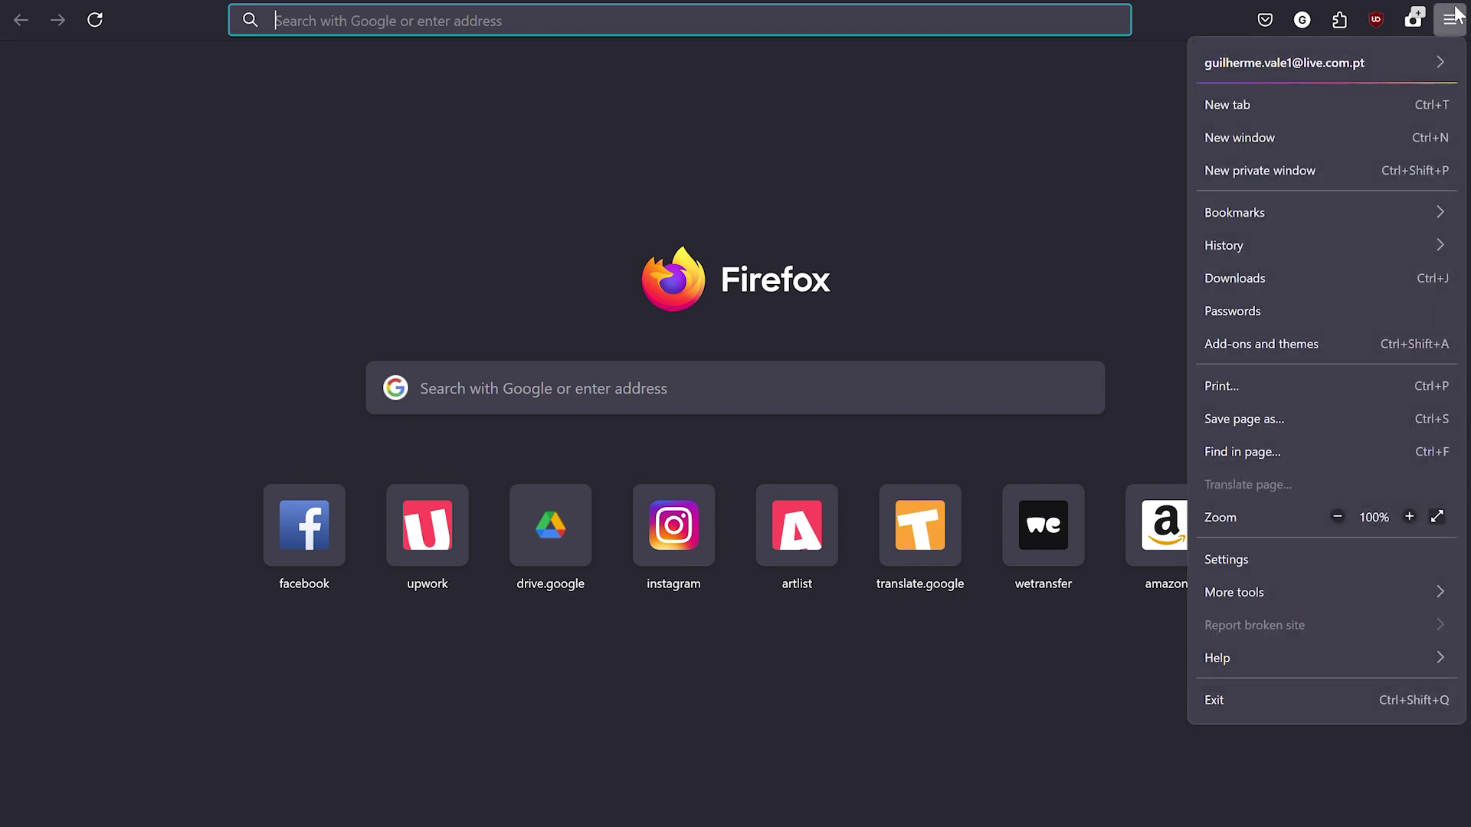
left_click(1373, 560)
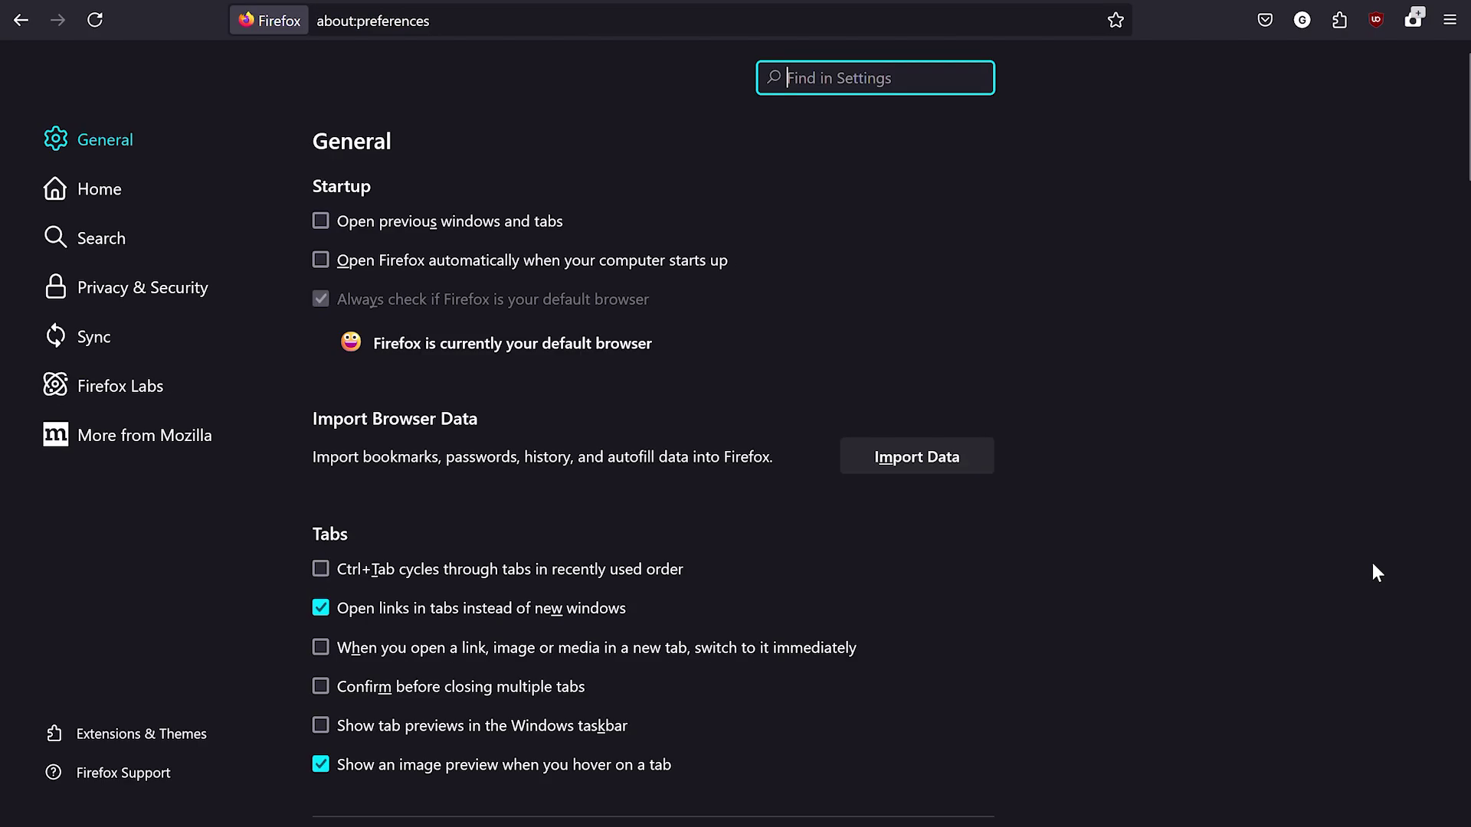
left_click(187, 742)
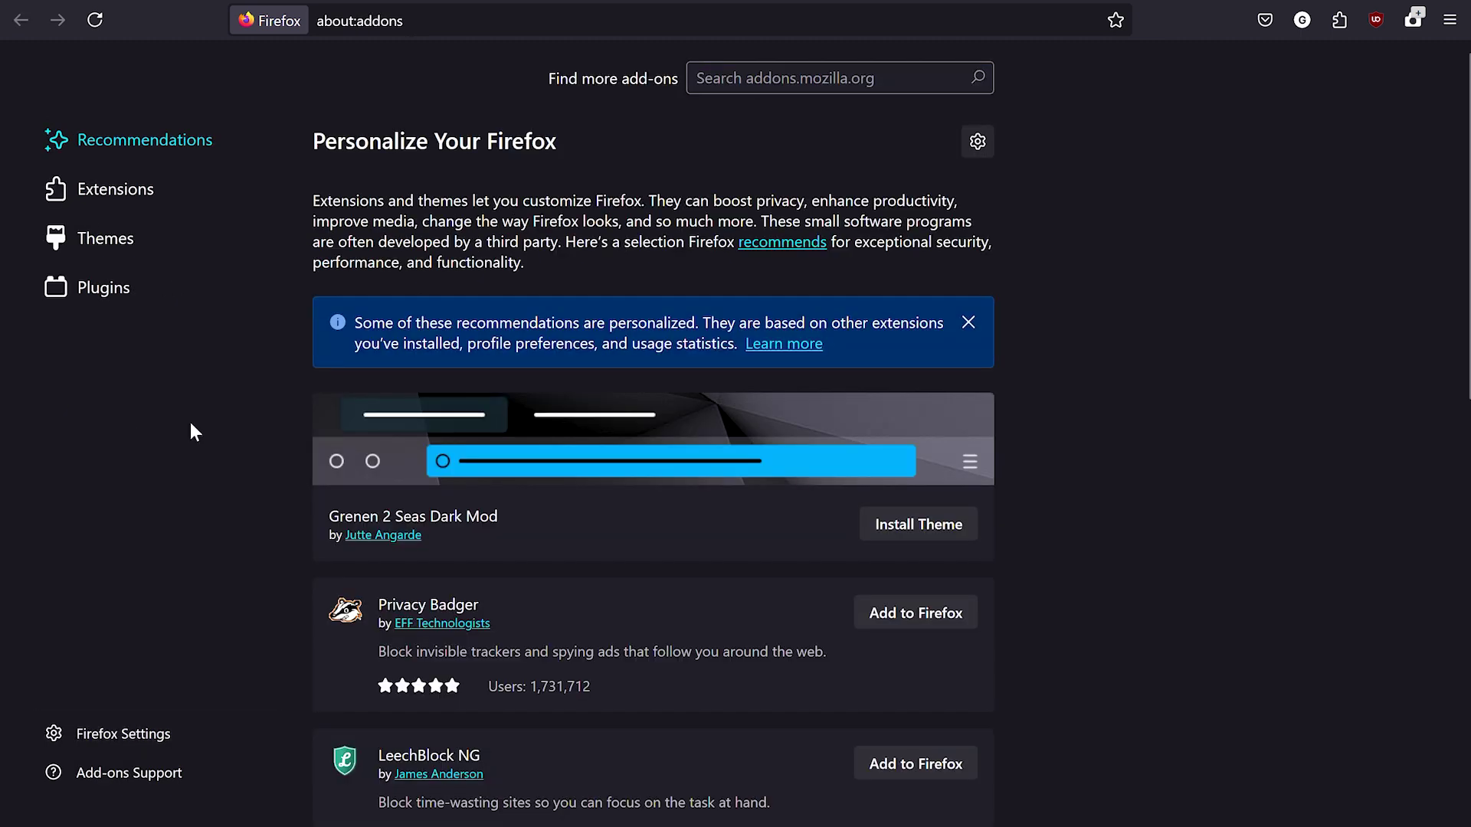
left_click(176, 194)
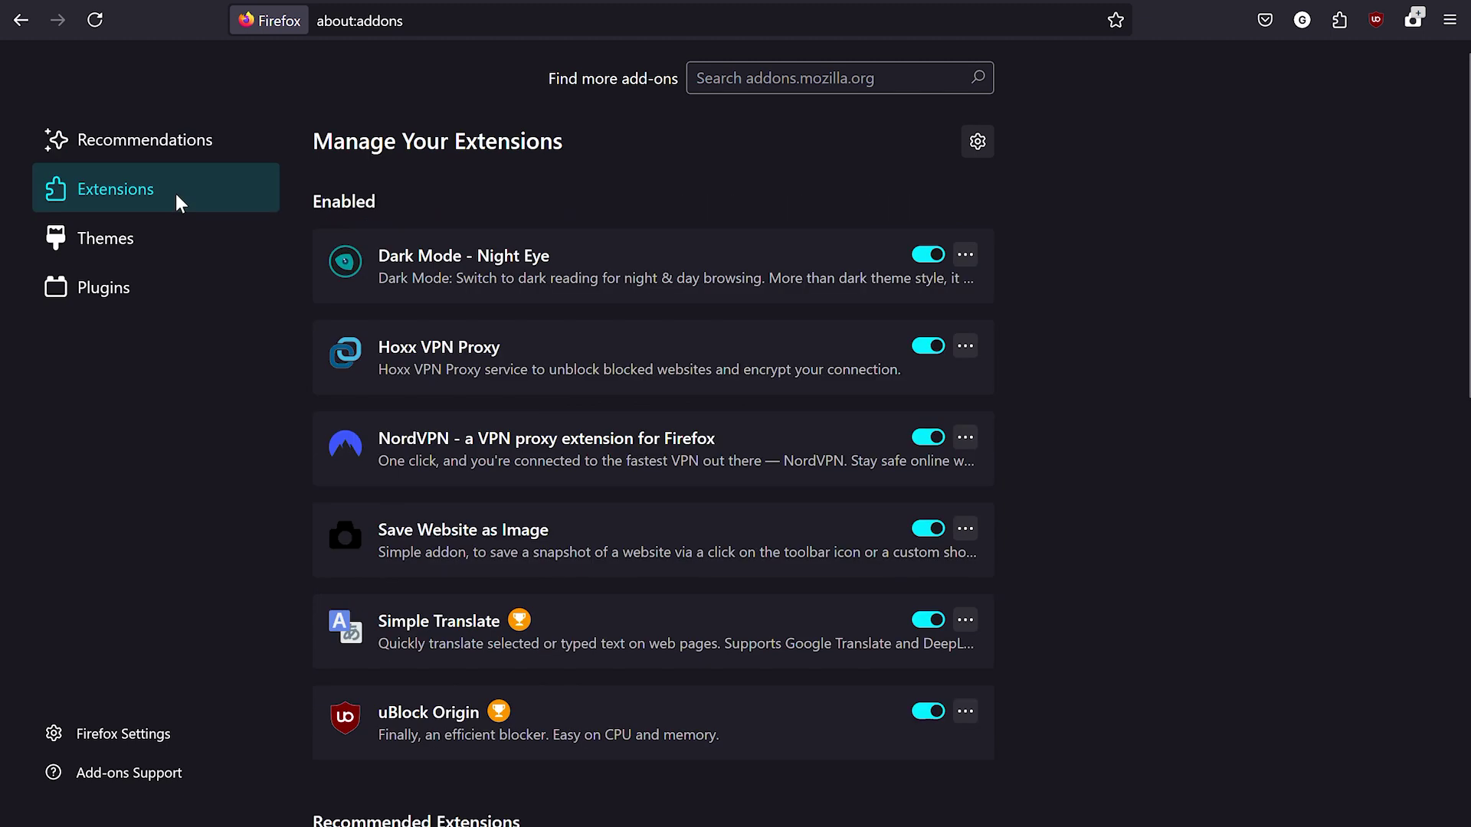
Remove Hoxx VPN Proxy and switch off the Dark Mode - Night Eye extension.
left_click(965, 347)
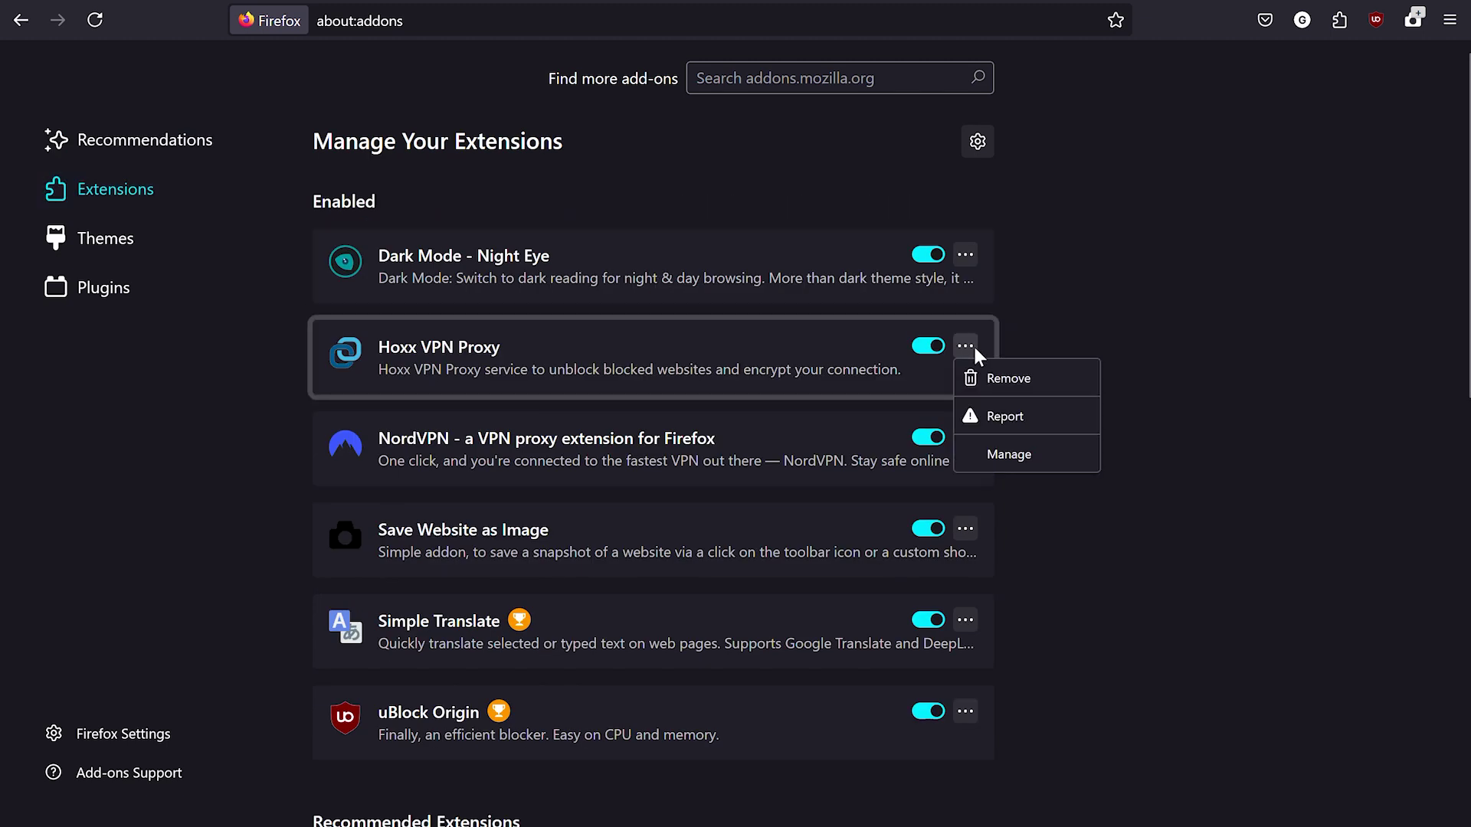
left_click(1044, 381)
left_click(844, 147)
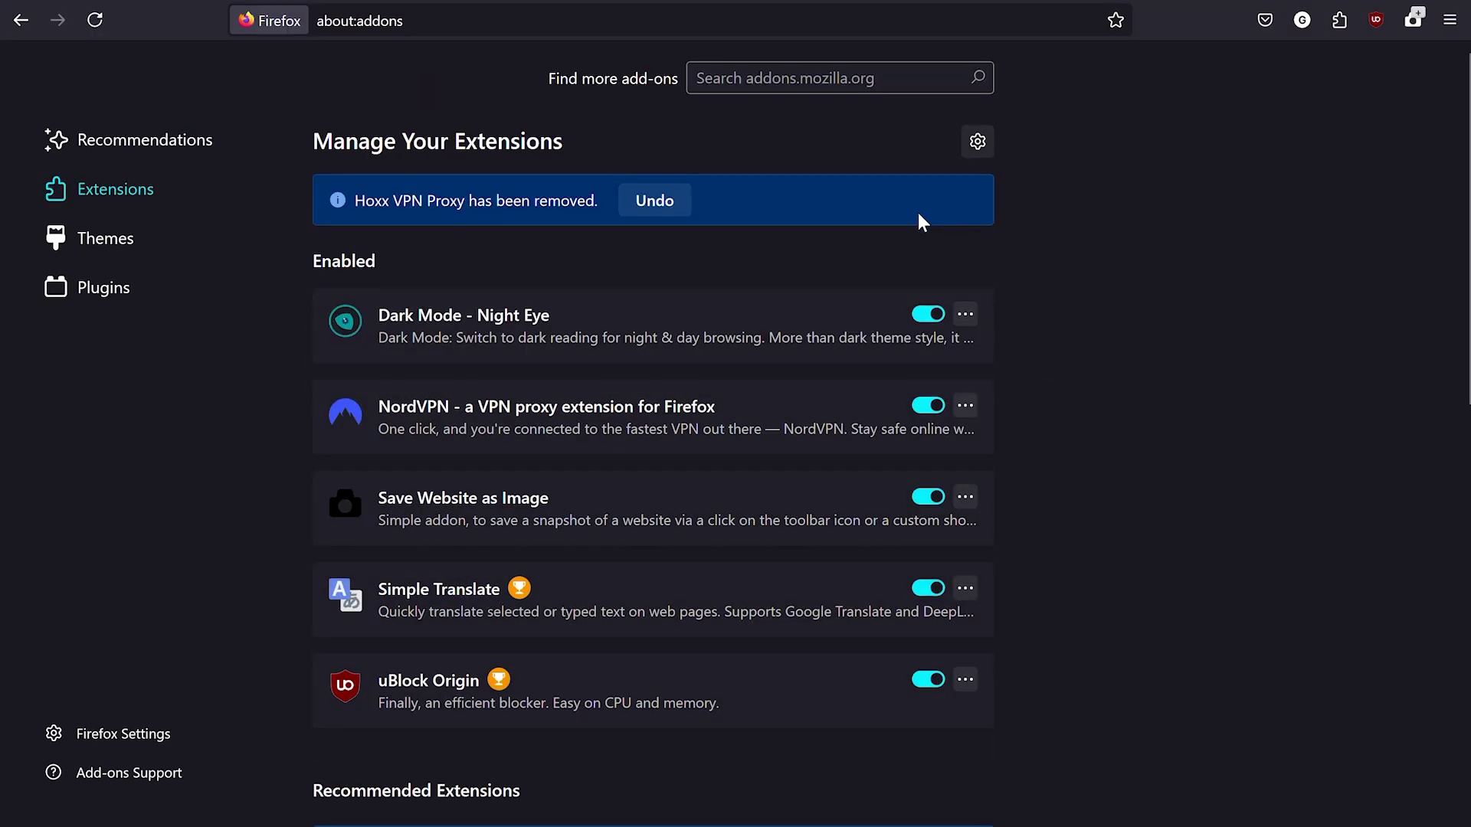
left_click(929, 316)
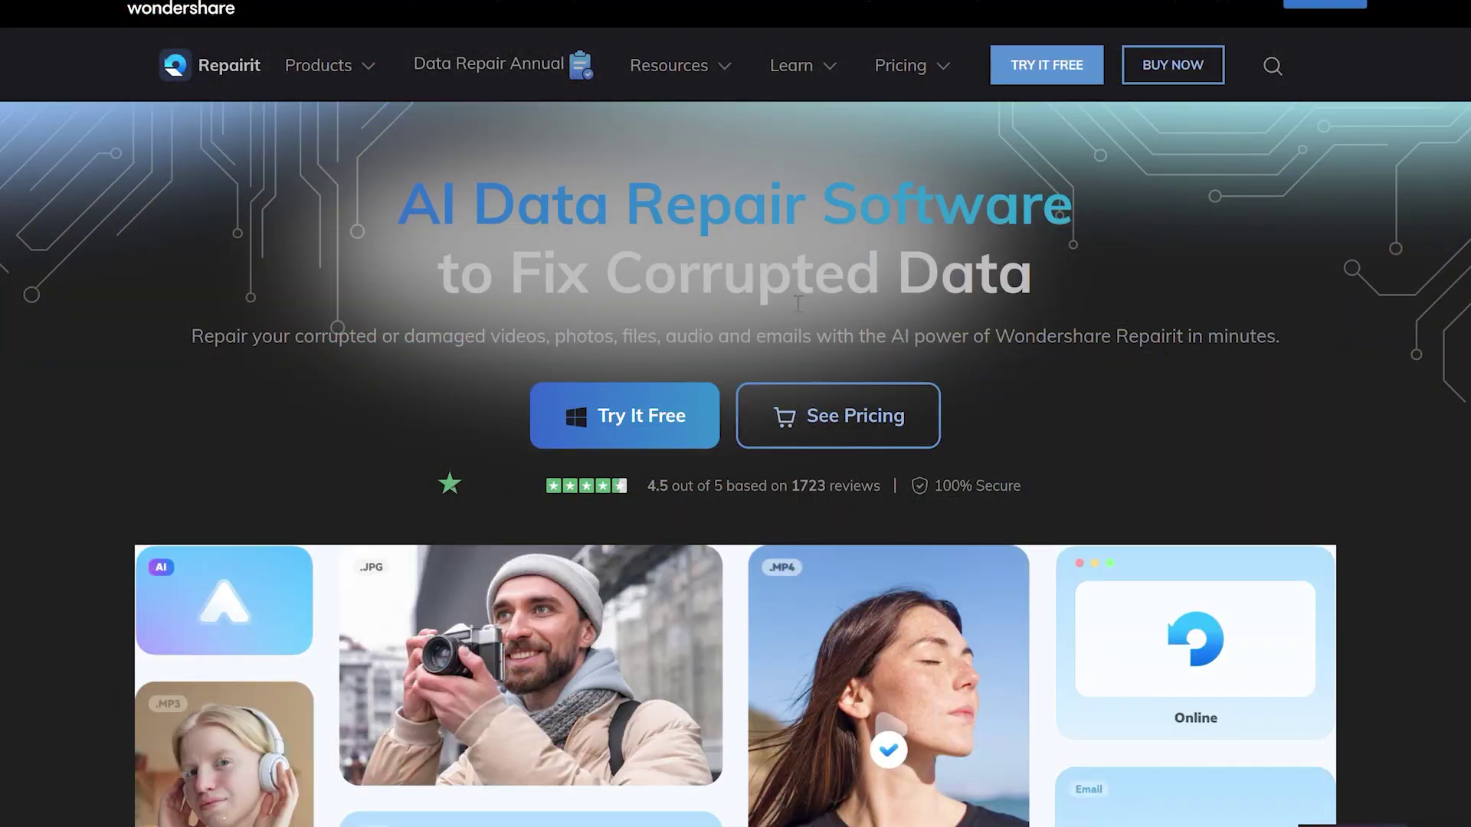
Download Repairit with Try It Free, install it, and launch it with Start Now.
left_click(657, 414)
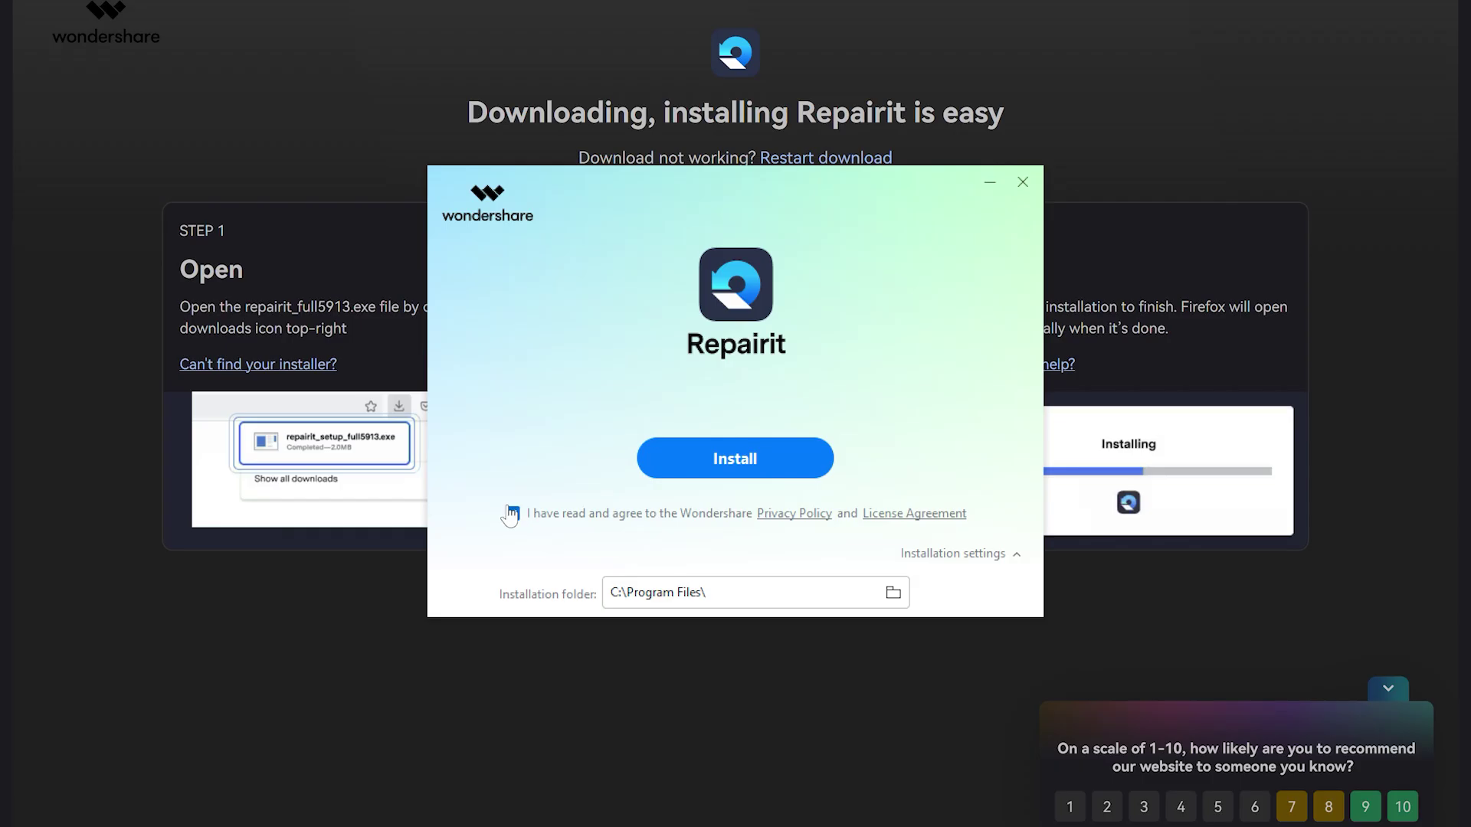
left_click(658, 468)
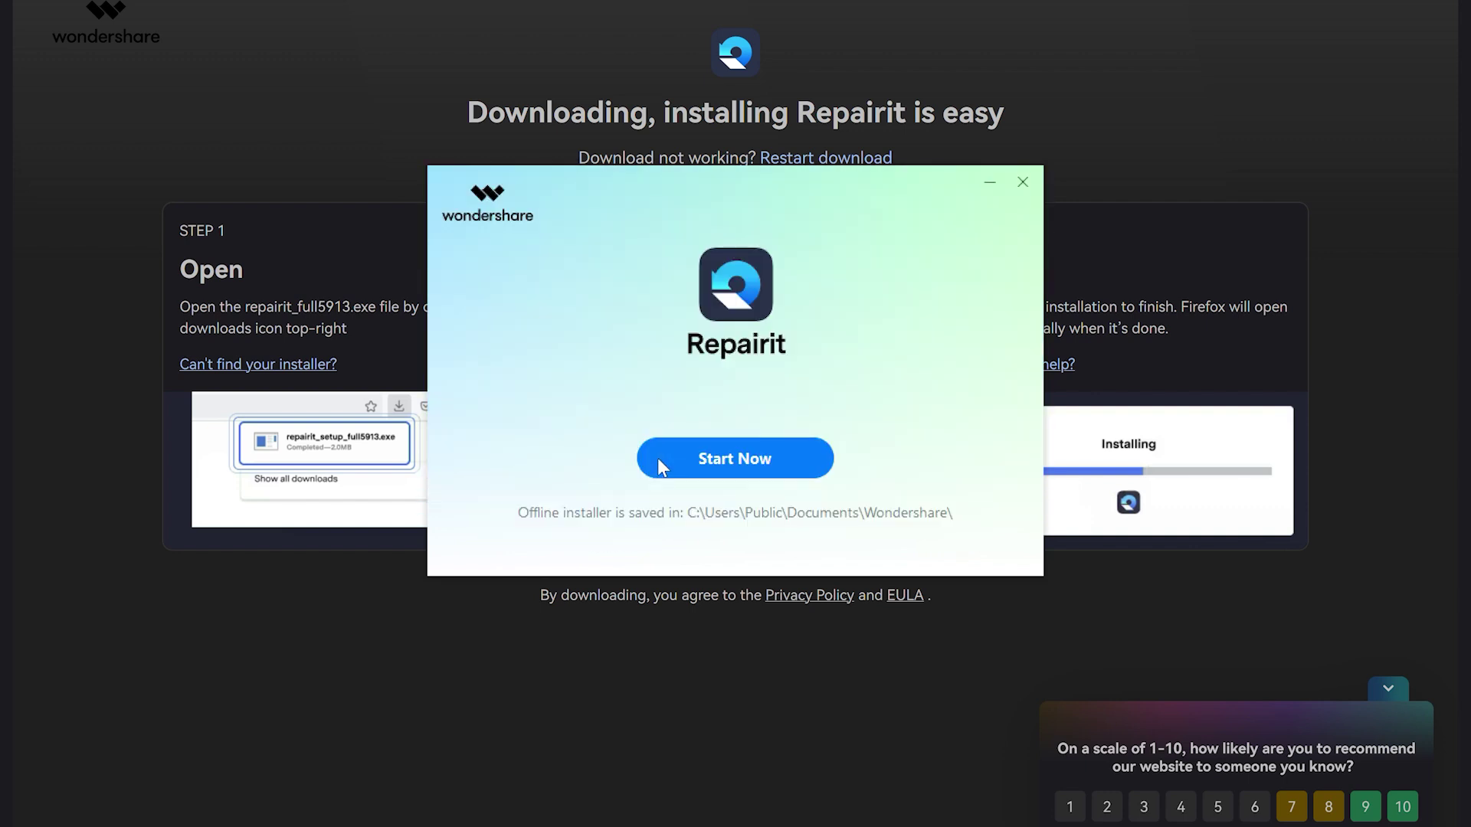
left_click(657, 458)
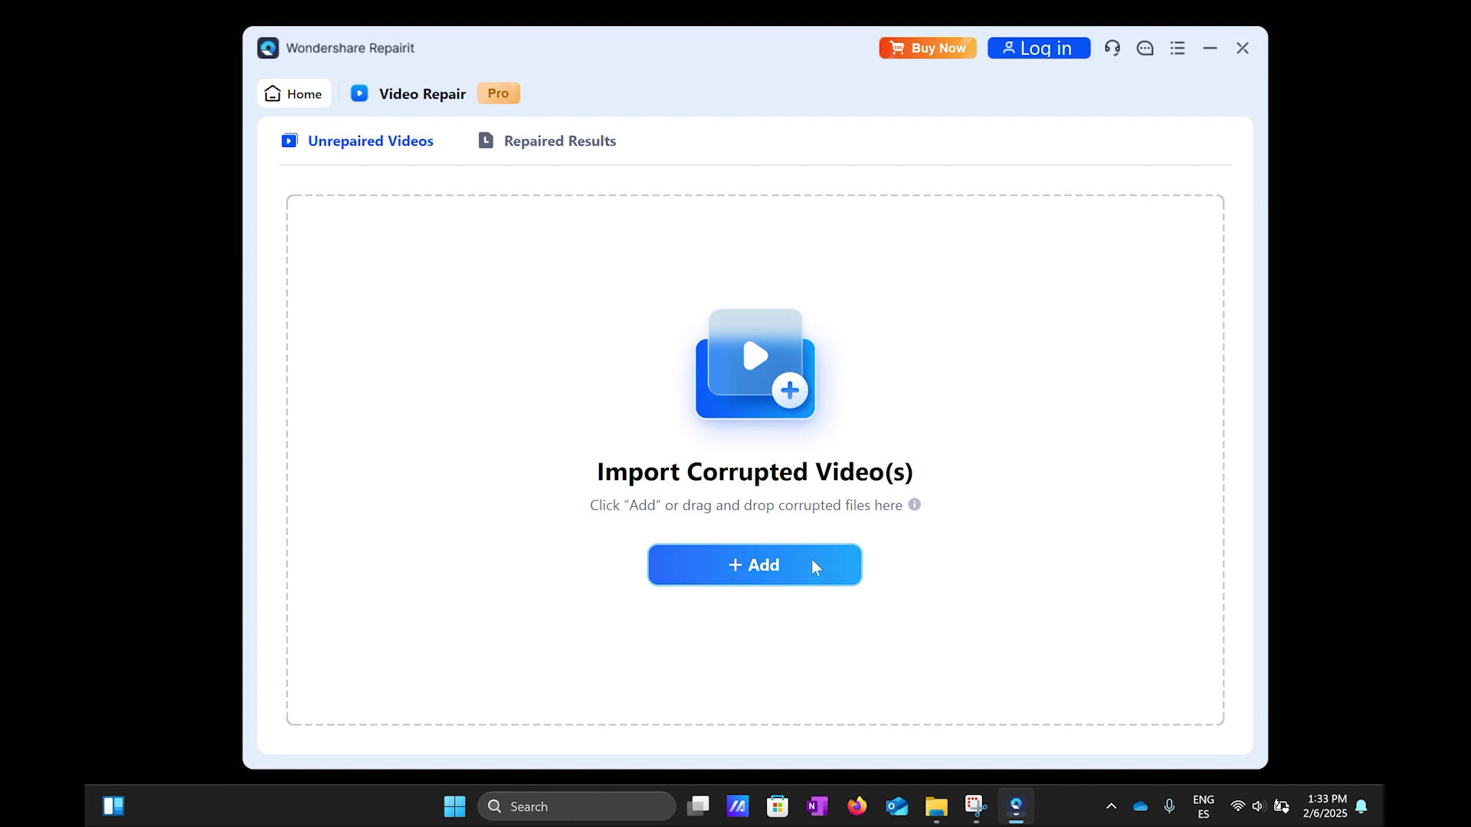
Import Landscape.mp4 from the Desktop and run Repair on it.
left_click(813, 563)
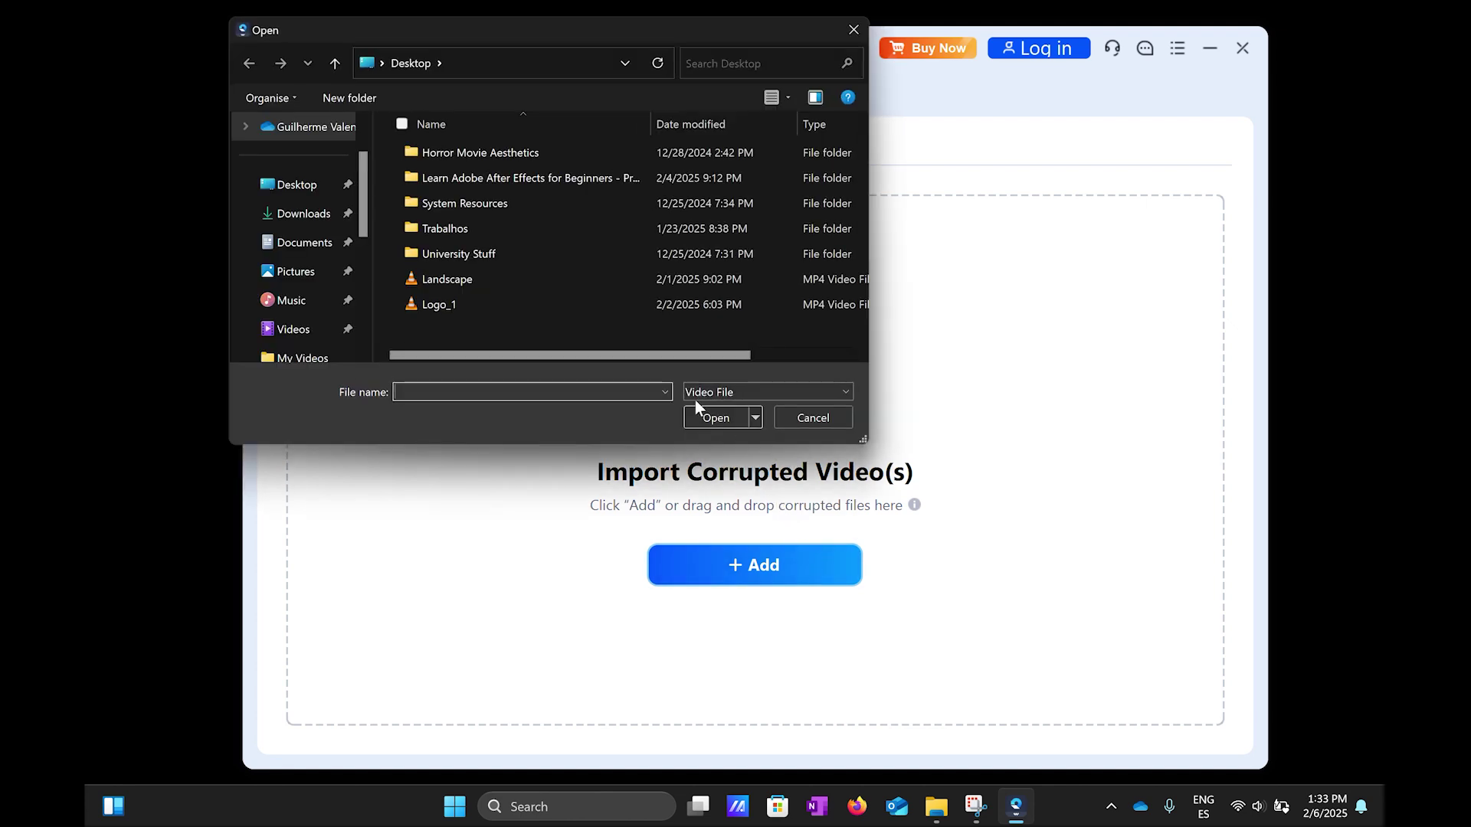
left_click(557, 282)
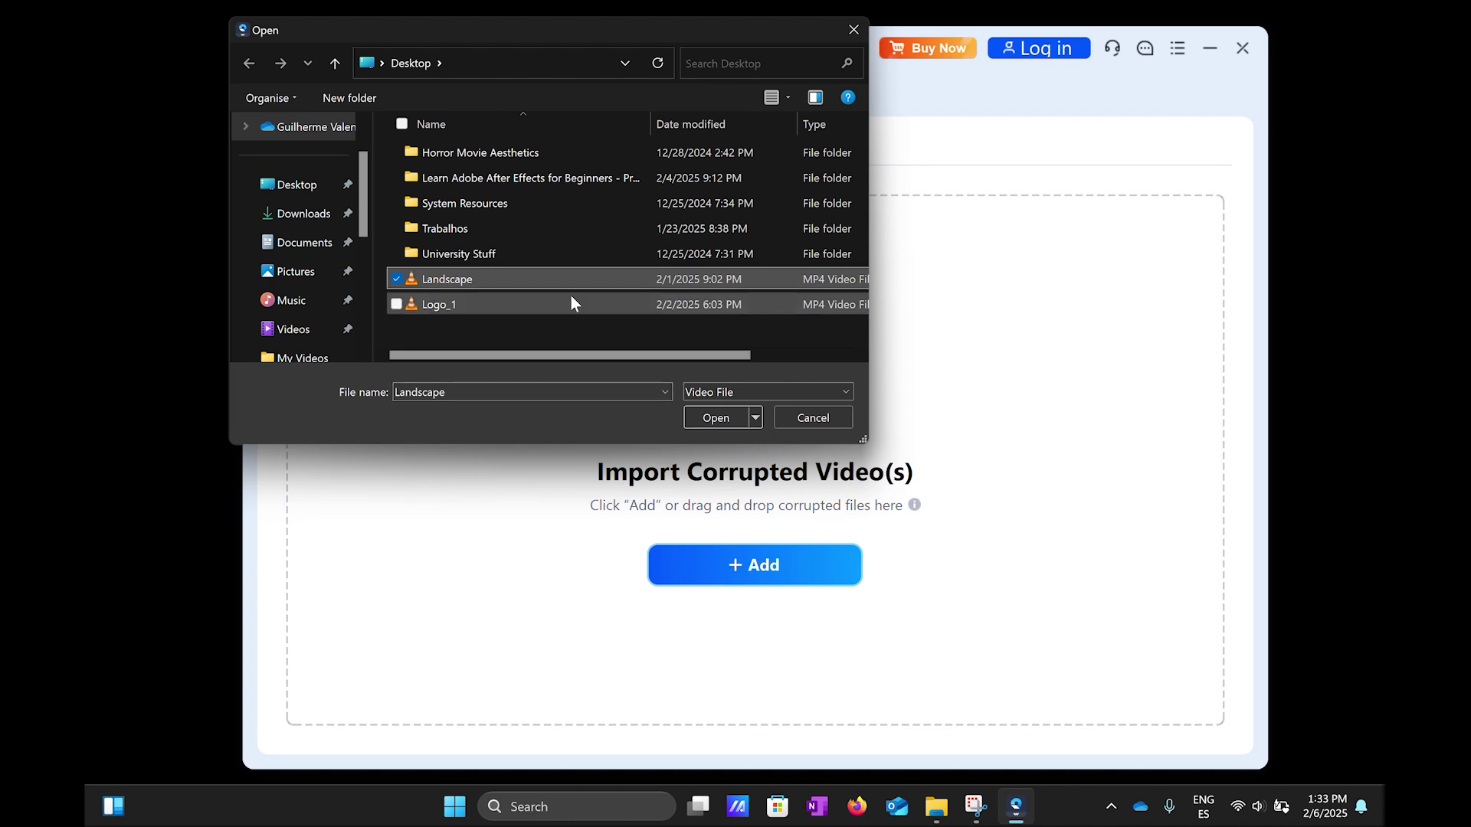
left_click(719, 421)
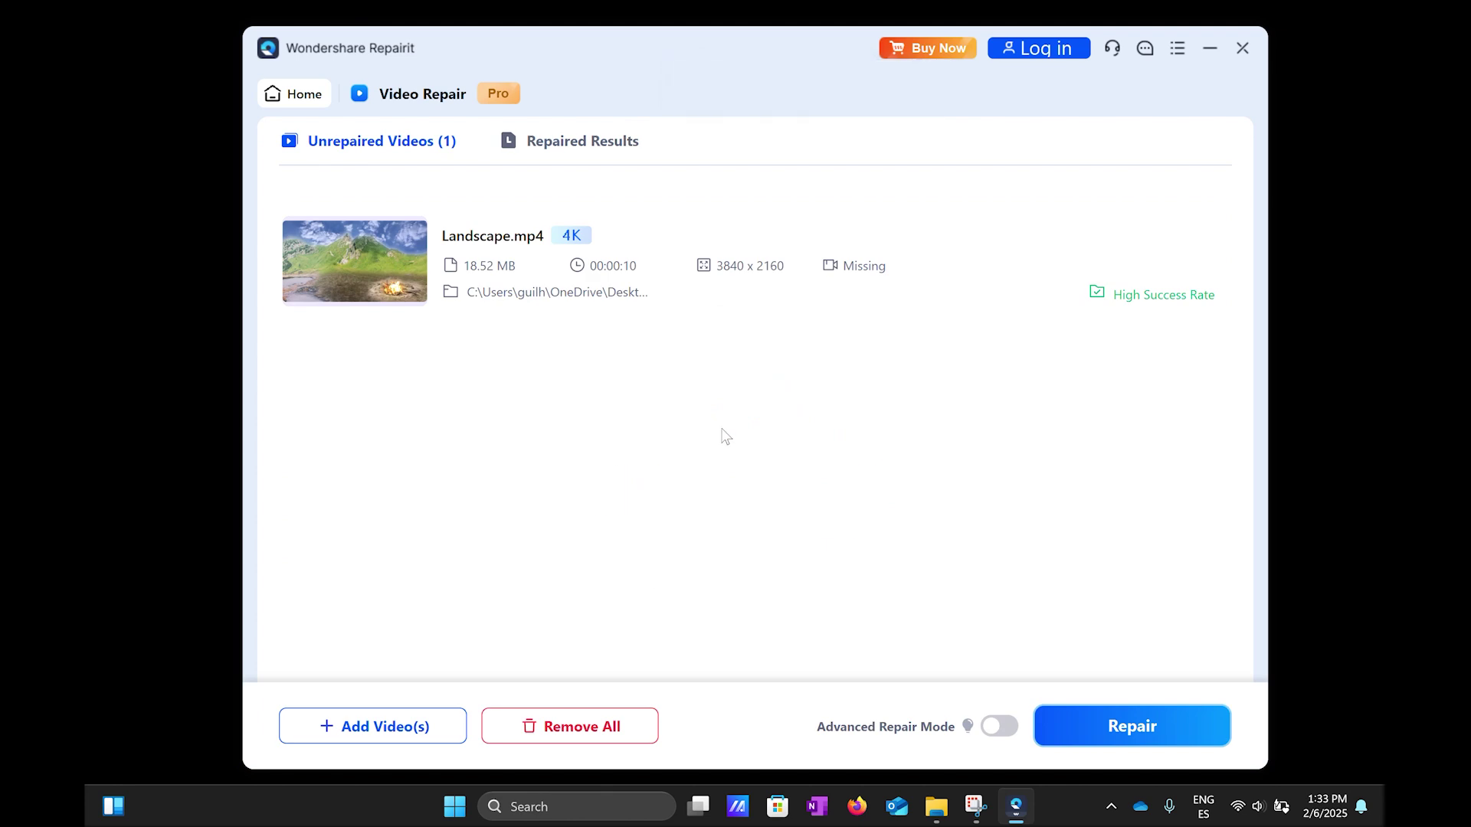
left_click(1199, 727)
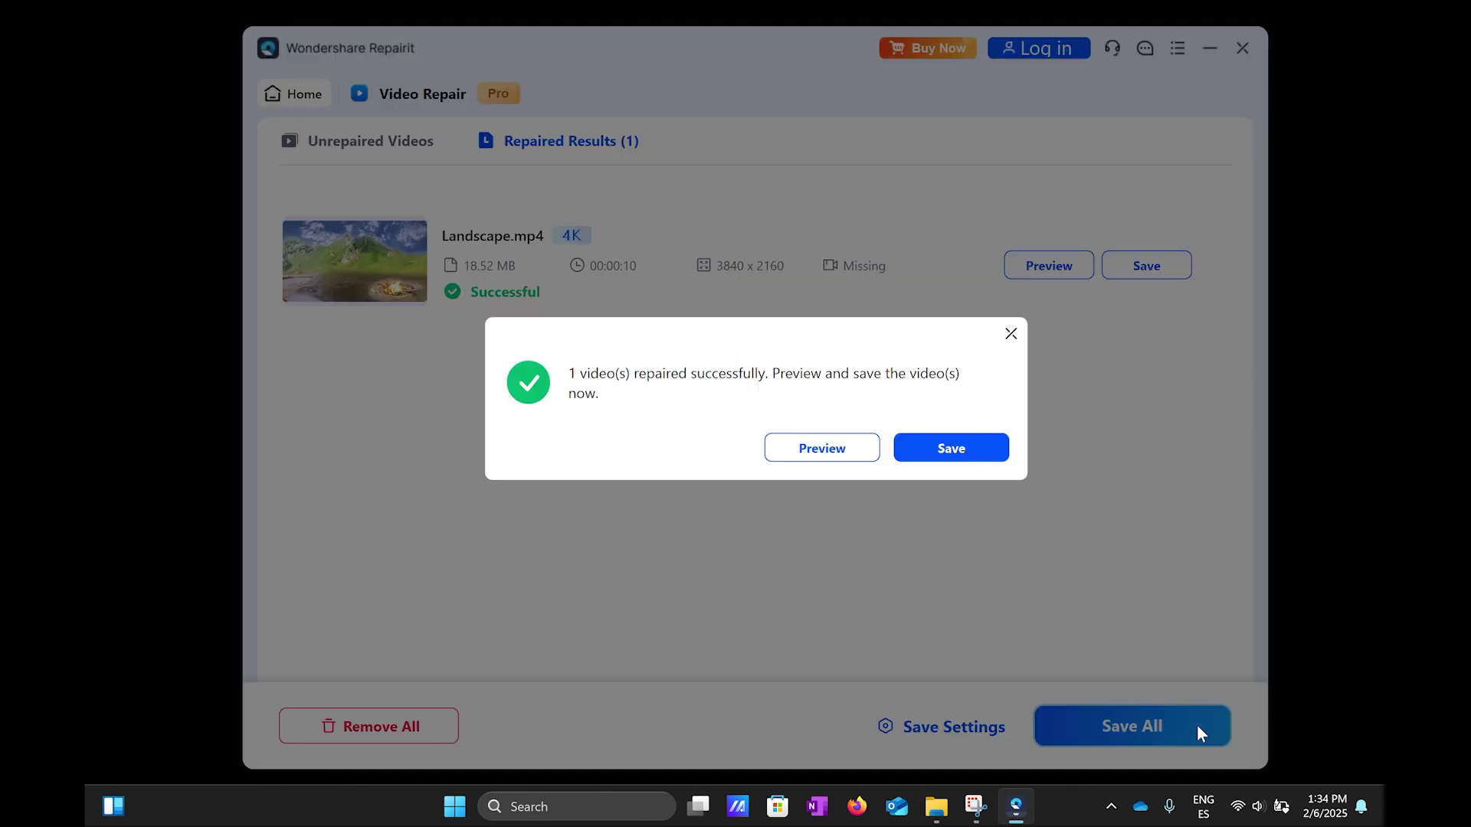
Preview the repaired Landscape.mp4 and pause playback at about 00:02.
left_click(822, 448)
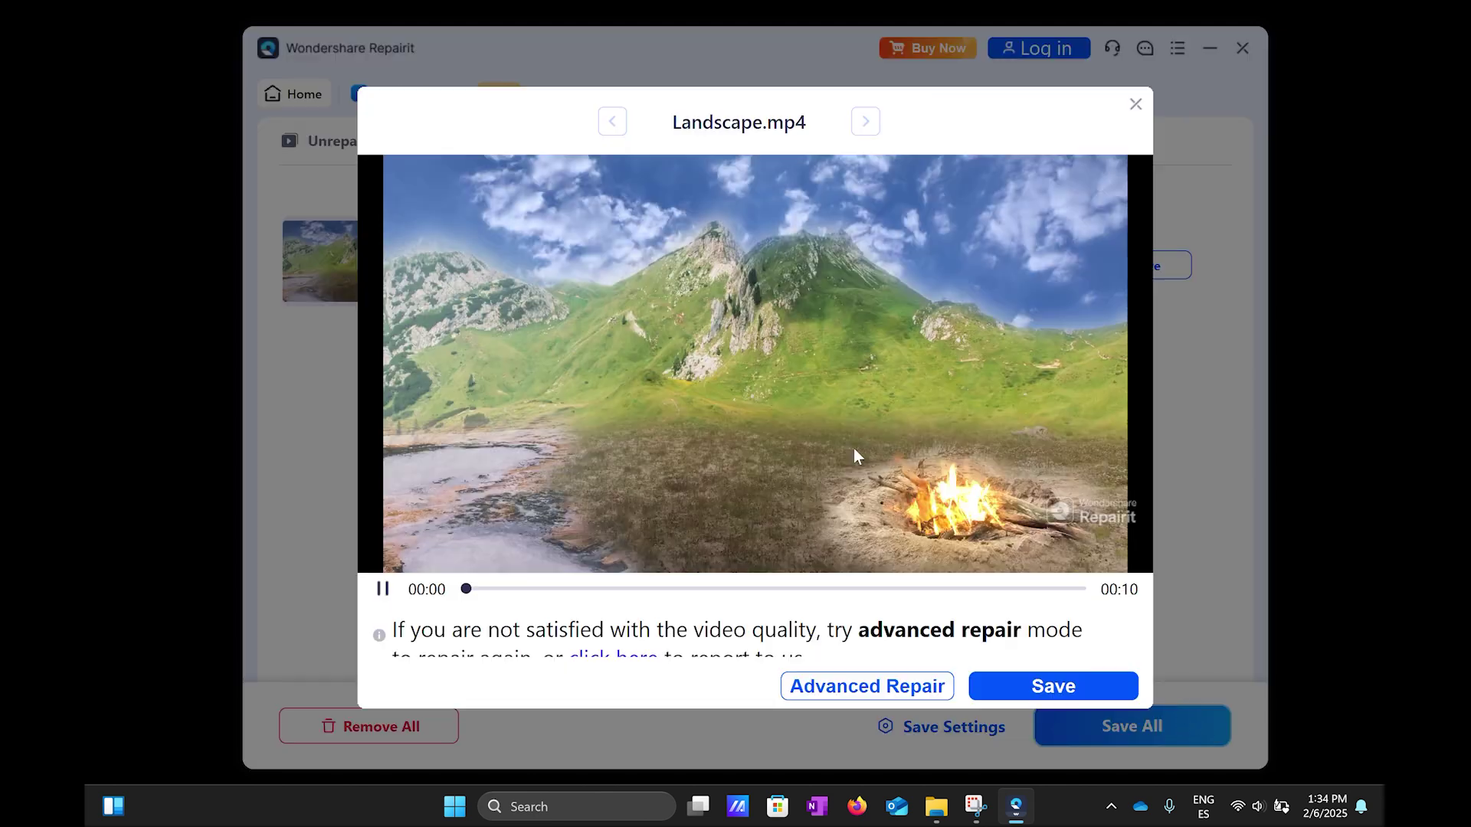
left_click(383, 590)
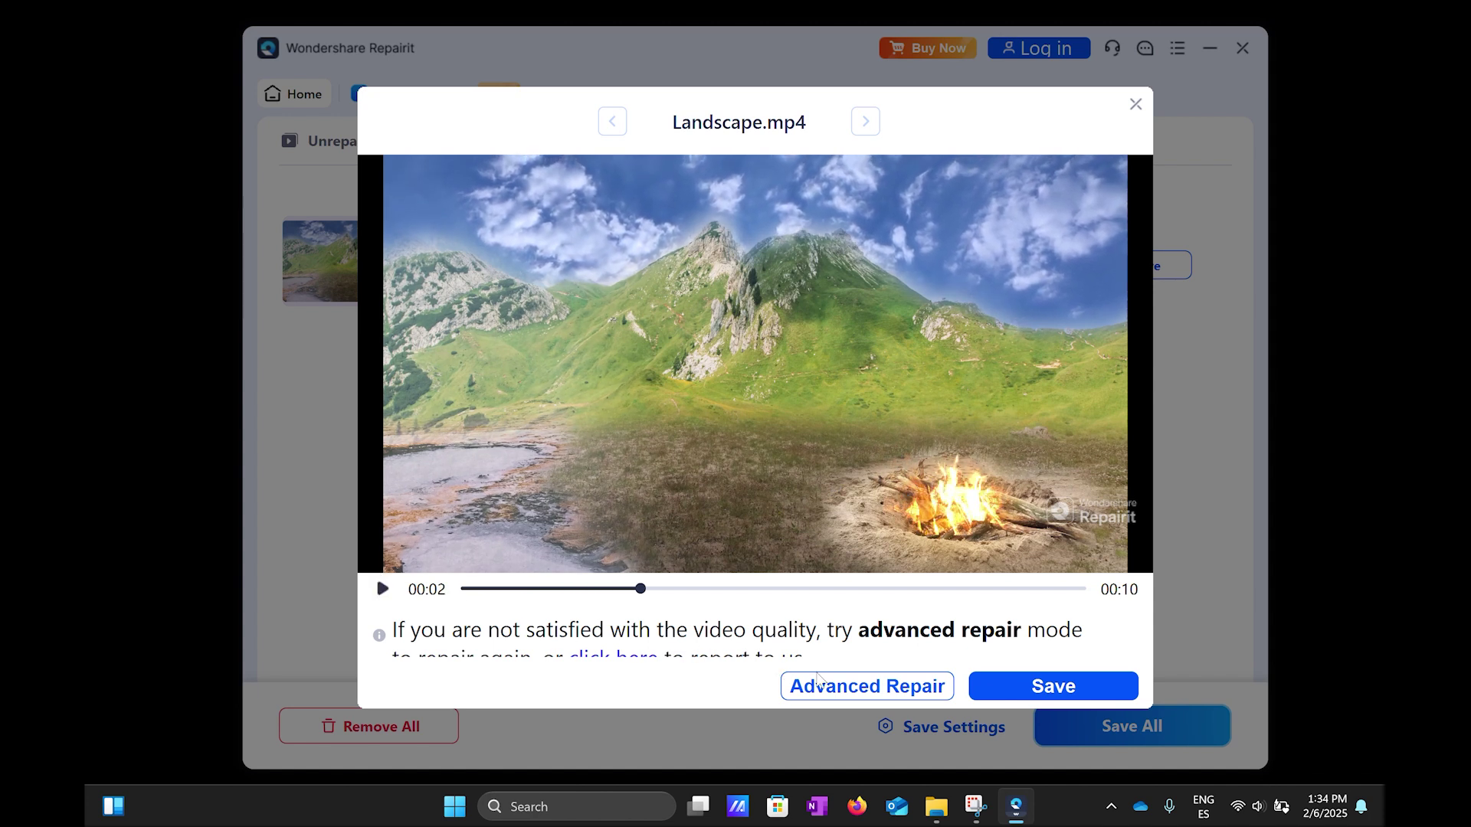